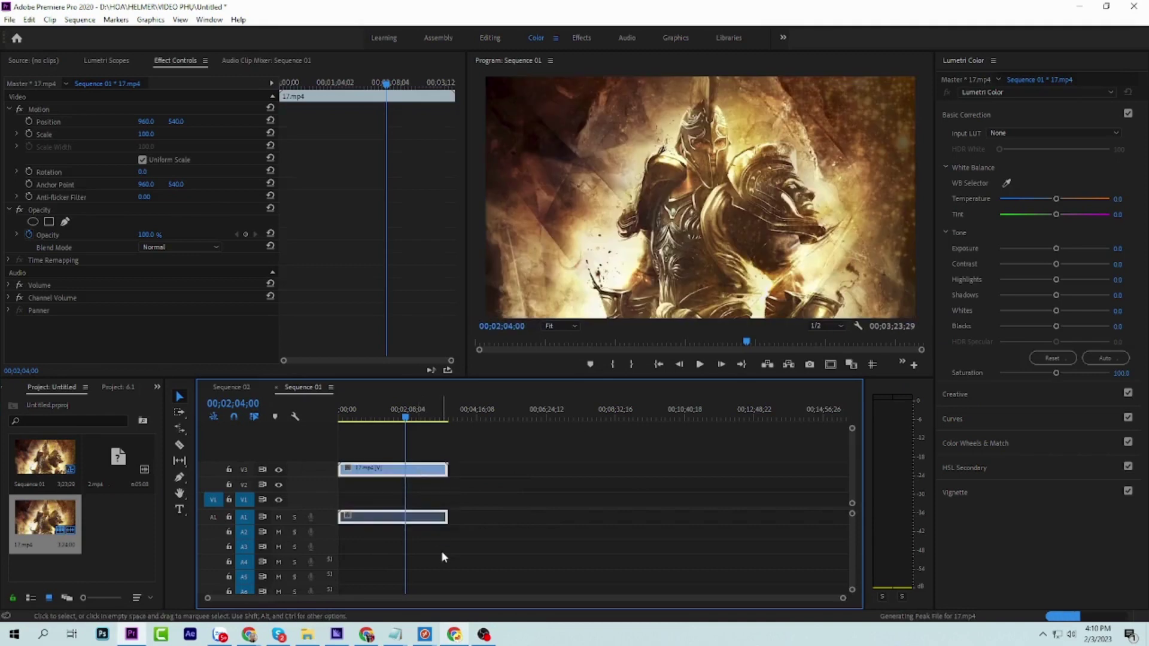
# - Delete the 17.mp4 clip from the sequence and place the image tải xuống (4).jpg at the start of V1
pyautogui.press('Delete')
pyautogui.hotkey('alt', 'Tab')
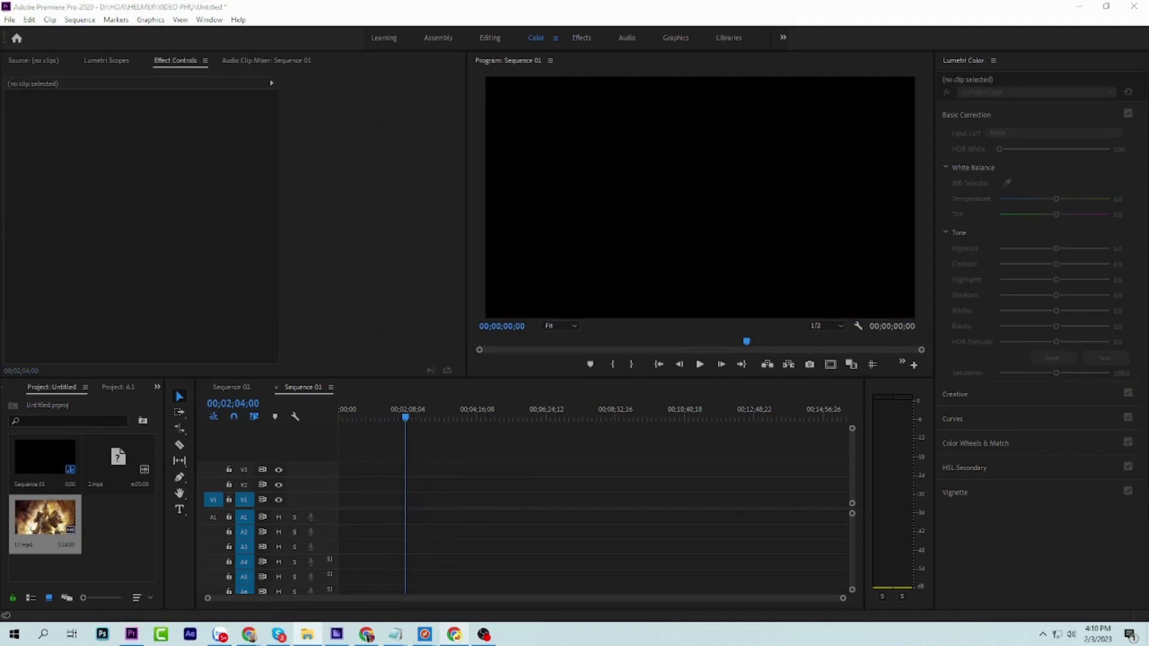
pyautogui.moveTo(449, 472); pyautogui.dragTo(340, 502)
pyautogui.moveTo(399, 422); pyautogui.dragTo(338, 433)
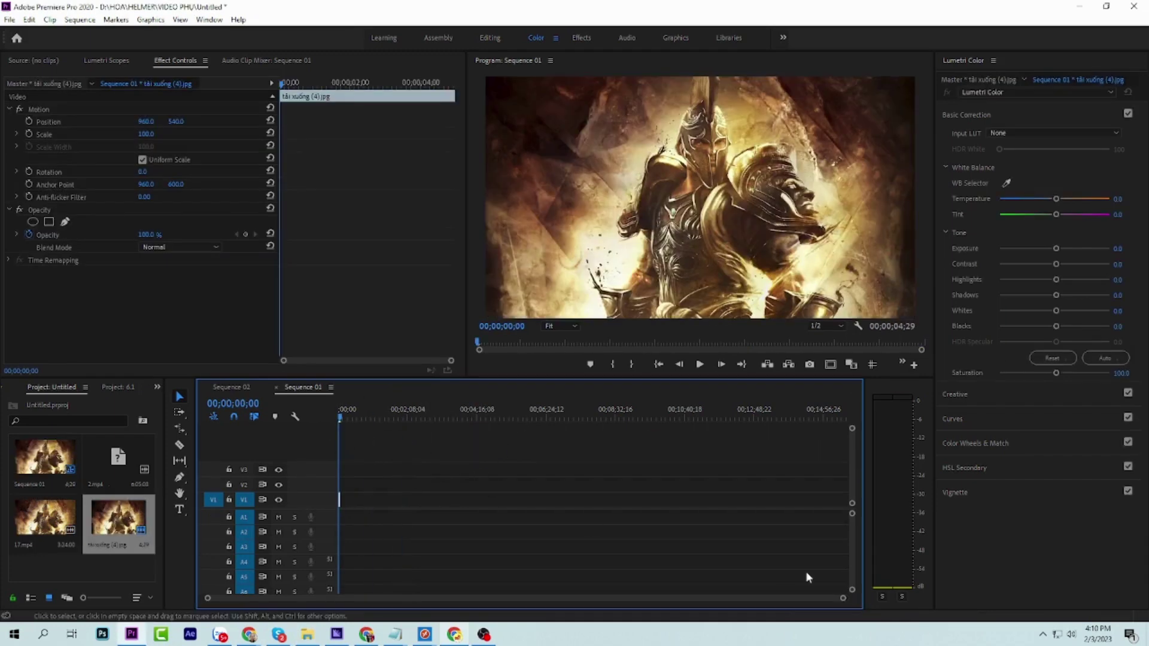
# - Extend the image clip on V1 to about 39 seconds and briefly play the sequence
pyautogui.moveTo(842, 599); pyautogui.dragTo(443, 598)
pyautogui.moveTo(357, 499); pyautogui.dragTo(482, 500)
pyautogui.click(700, 364)
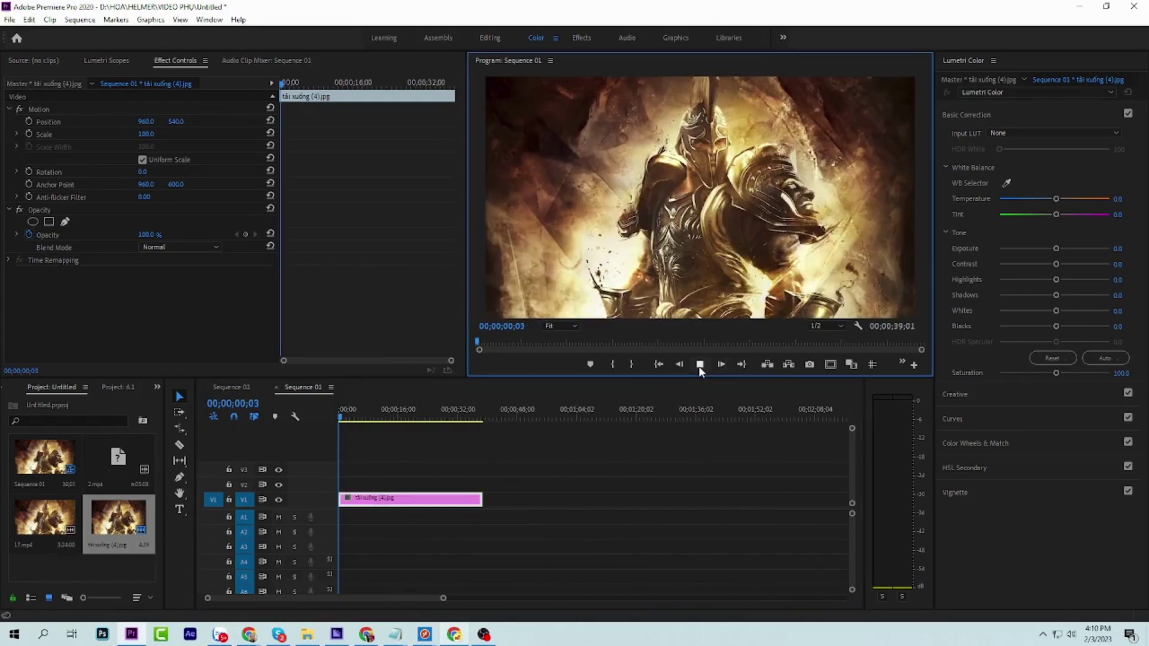
pyautogui.press('space')
# - Place the Golden Dust Background Loop video from File Explorer on V2 above the image, starting at zero
pyautogui.hotkey('alt', 'Tab')
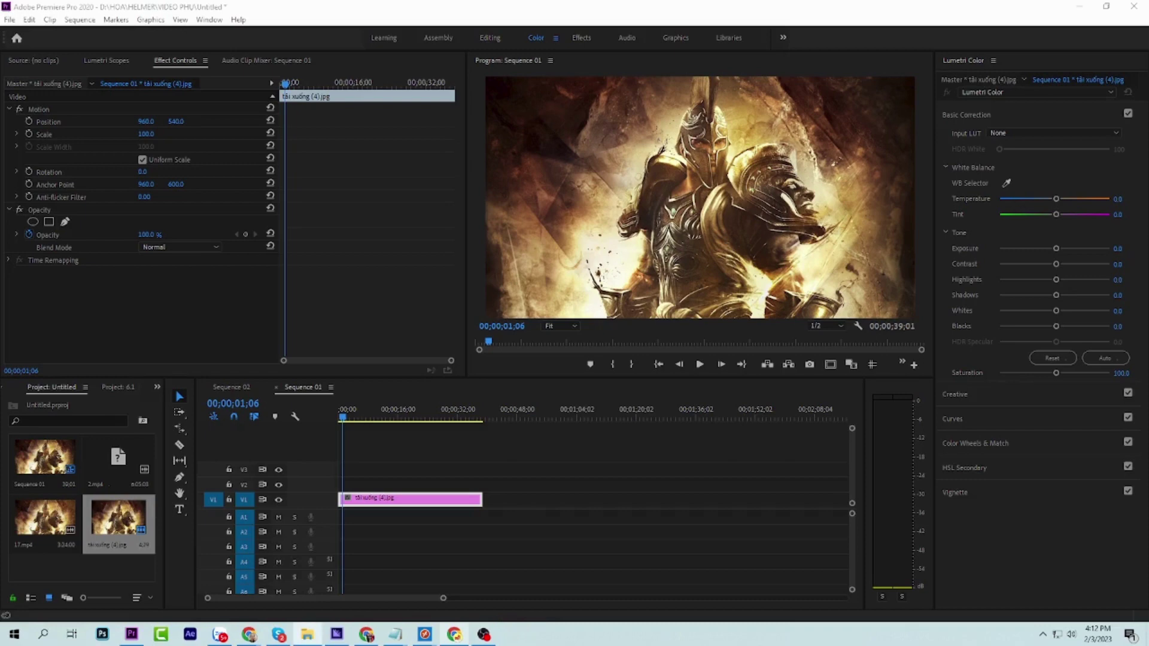
pyautogui.moveTo(307, 635); pyautogui.dragTo(338, 480)
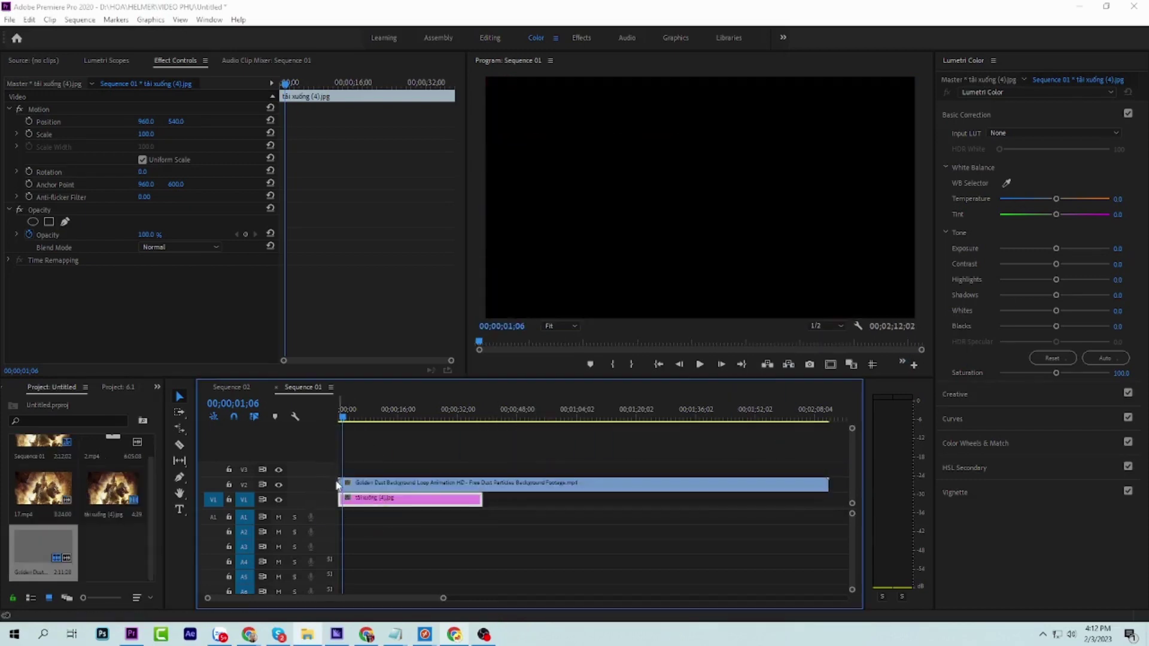
pyautogui.moveTo(347, 416); pyautogui.dragTo(387, 435)
# - Cut the Golden Dust clip at 00;00;12;24 and delete the part before the cut
pyautogui.moveTo(442, 598); pyautogui.dragTo(227, 597)
pyautogui.moveTo(593, 421); pyautogui.dragTo(815, 462)
pyautogui.click(181, 448)
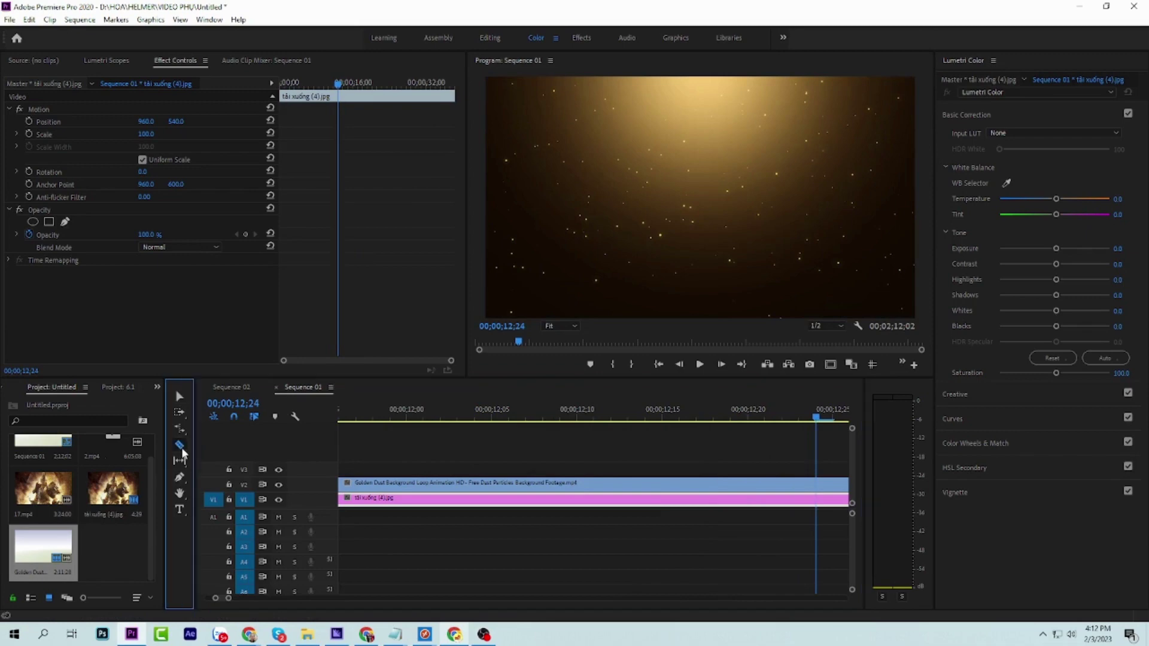
pyautogui.click(817, 482)
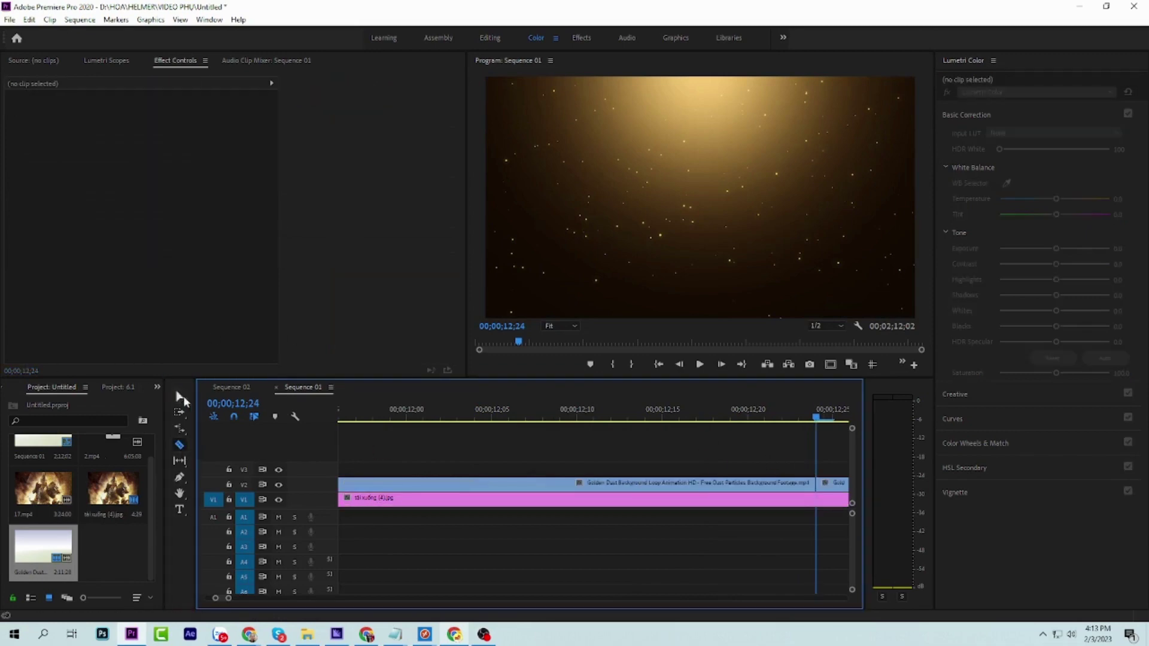
pyautogui.click(180, 396)
pyautogui.click(507, 486)
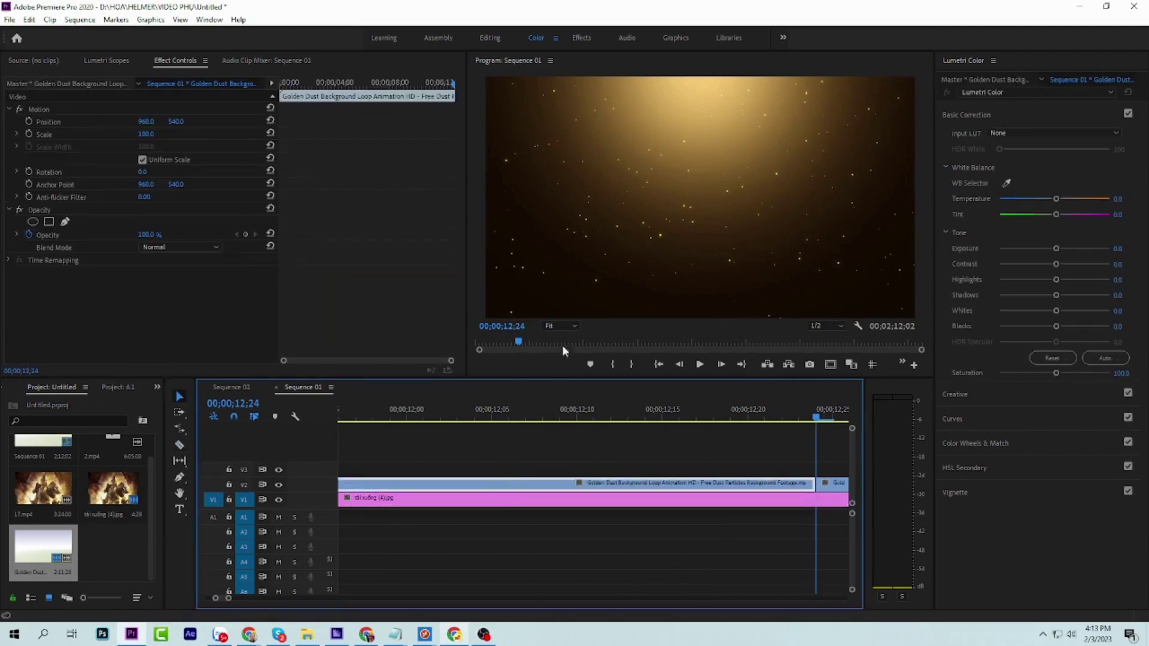
pyautogui.press('Delete')
# - Move the trimmed Golden Dust clip to the start of V2 and scrub through it
pyautogui.moveTo(228, 597); pyautogui.dragTo(345, 598)
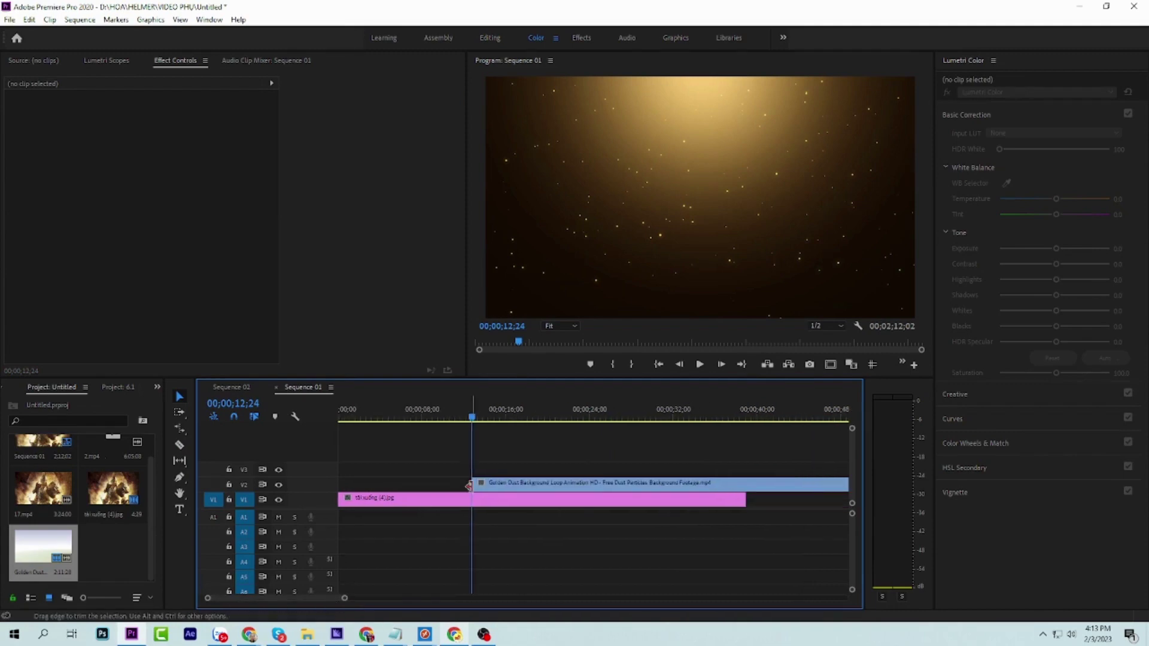
pyautogui.moveTo(546, 485); pyautogui.dragTo(411, 483)
pyautogui.moveTo(469, 418); pyautogui.dragTo(723, 457)
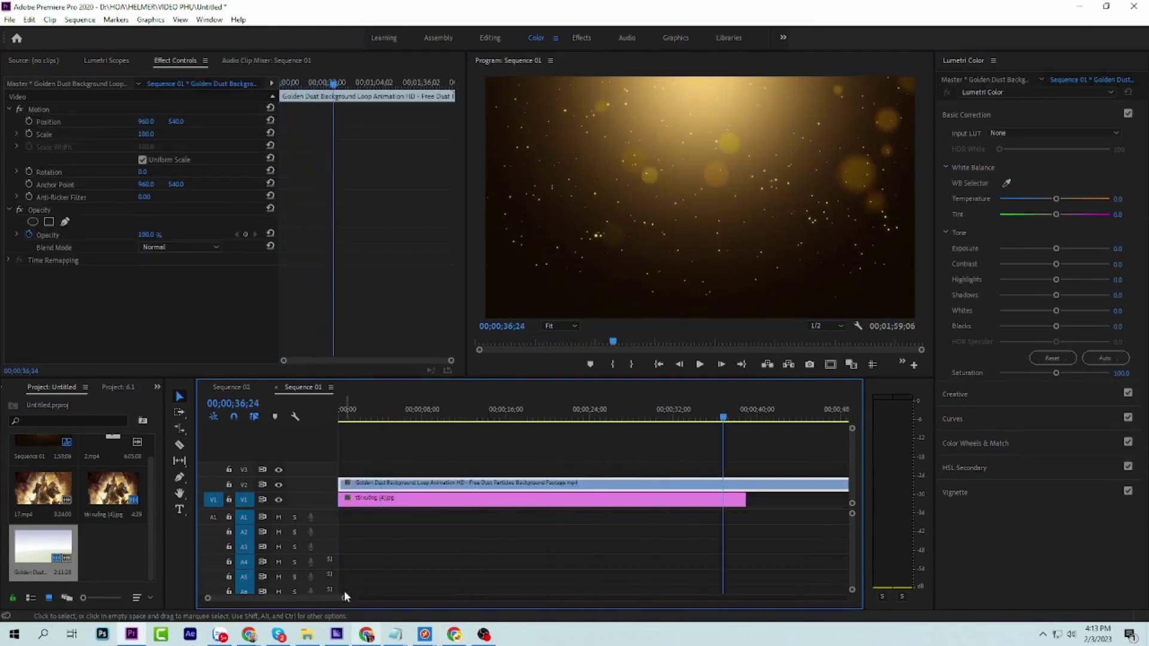
pyautogui.moveTo(345, 597); pyautogui.dragTo(414, 597)
pyautogui.moveTo(519, 419); pyautogui.dragTo(373, 469)
# - Set the Golden Dust clip's blend mode to Screen and play the combined result
pyautogui.click(203, 246)
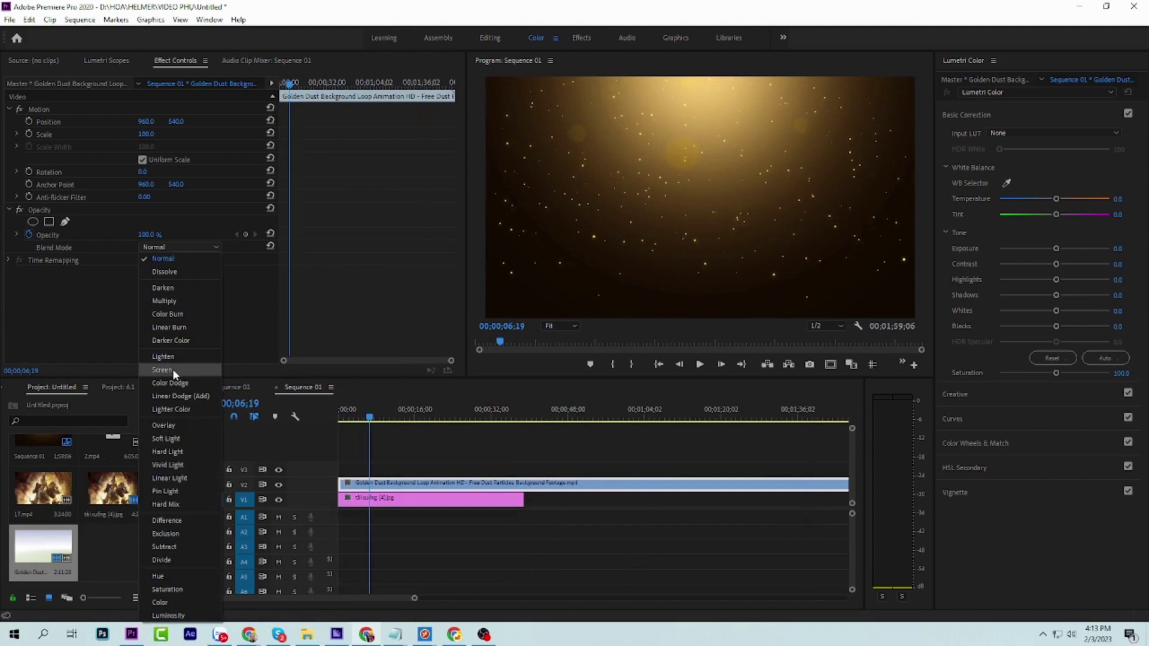
pyautogui.click(173, 370)
pyautogui.click(700, 365)
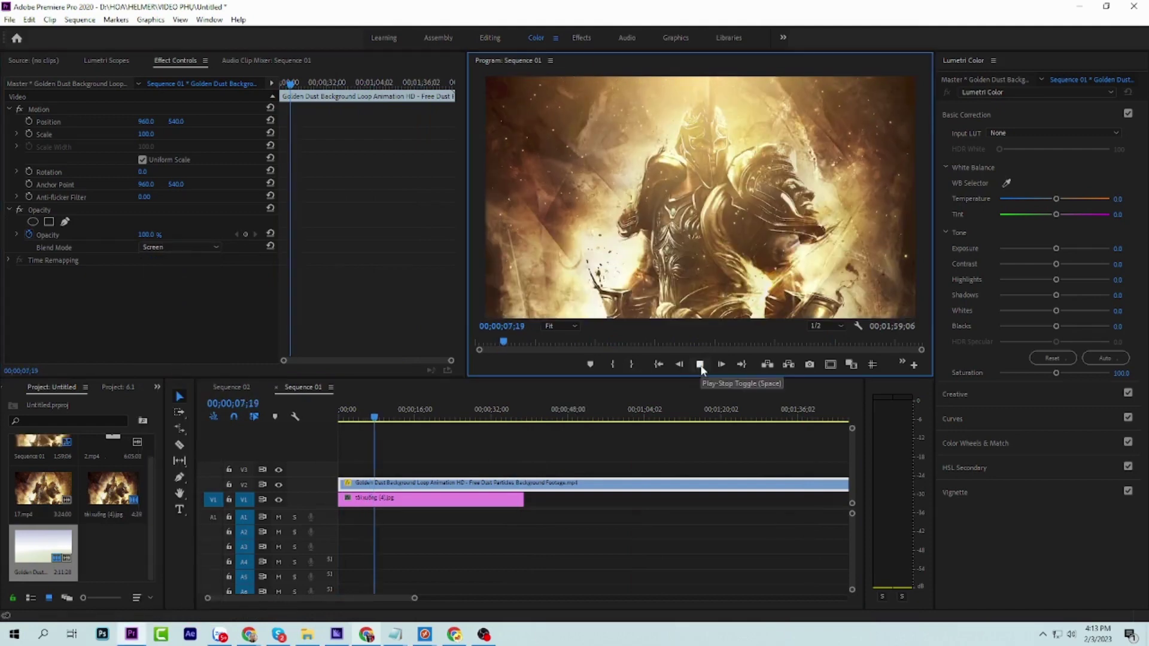
pyautogui.click(699, 366)
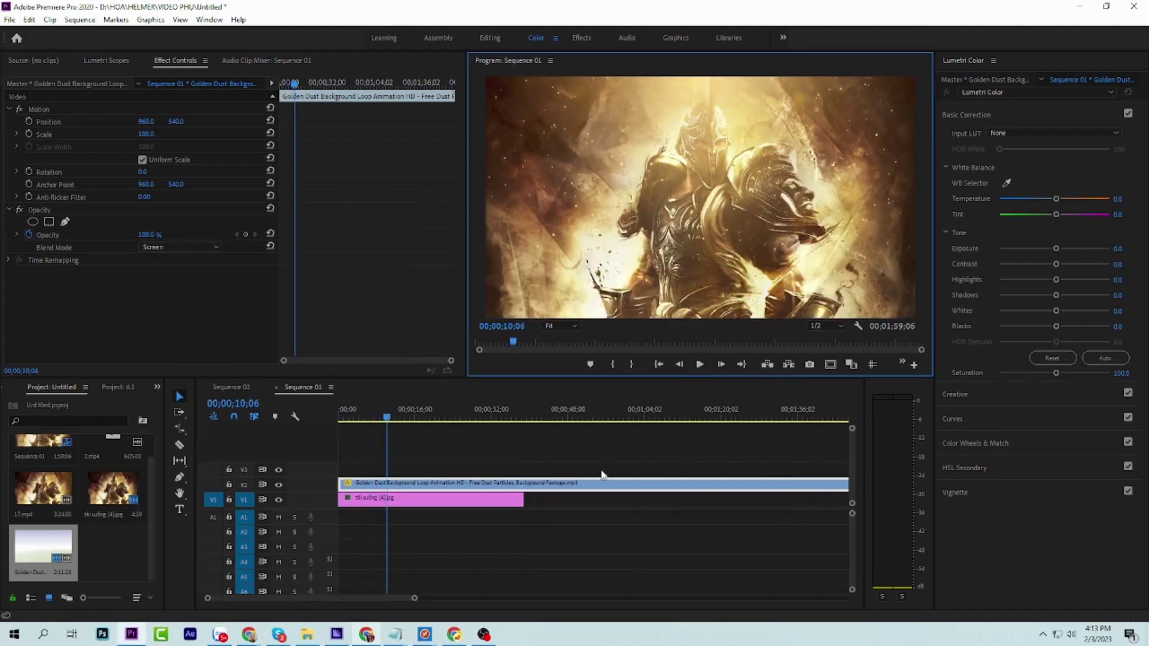
# - Extend the image clip on V1 to end with the Golden Dust clip and play the sequence
pyautogui.moveTo(413, 598); pyautogui.dragTo(580, 598)
pyautogui.click(388, 499)
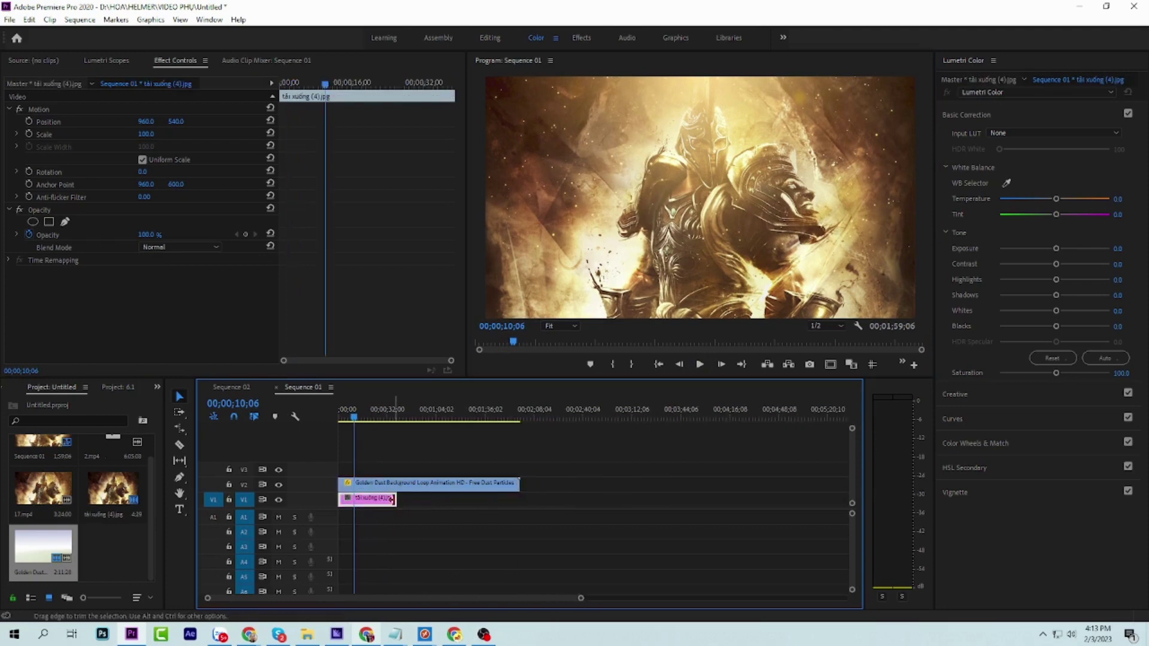
pyautogui.moveTo(393, 499); pyautogui.dragTo(520, 499)
pyautogui.click(699, 365)
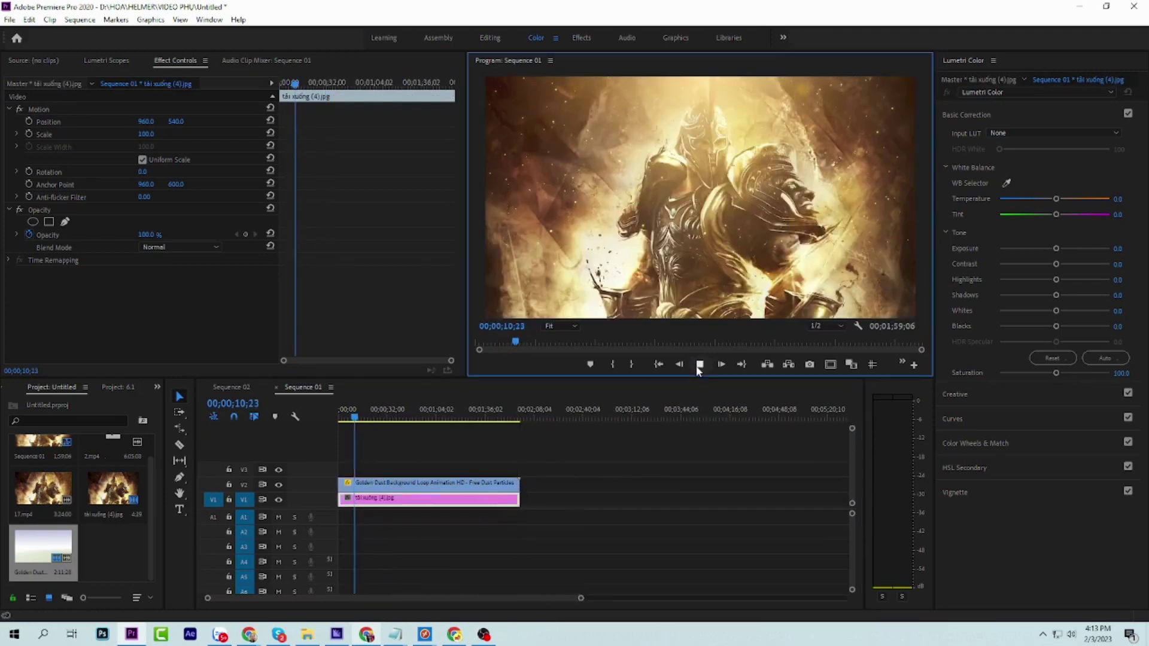
# - Copy the image and Golden Dust clips and paste them directly after the originals
pyautogui.moveTo(601, 539); pyautogui.dragTo(456, 479)
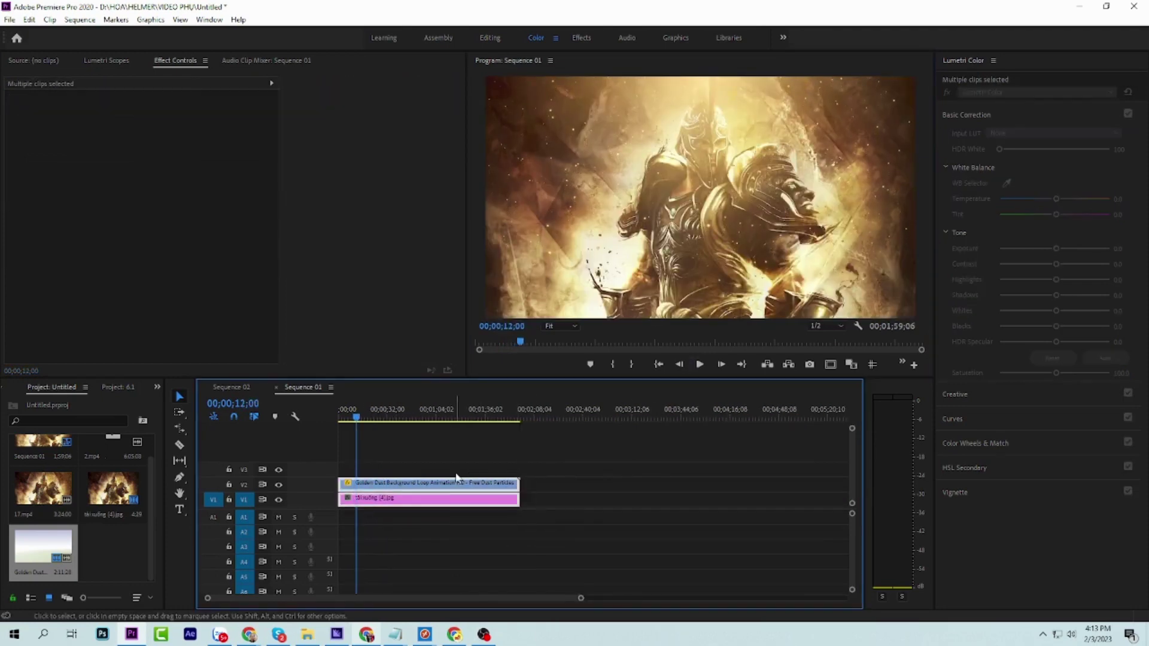
pyautogui.hotkey('ctrl', 'c')
pyautogui.press('Down')
pyautogui.click(547, 494)
pyautogui.hotkey('ctrl', 'v')
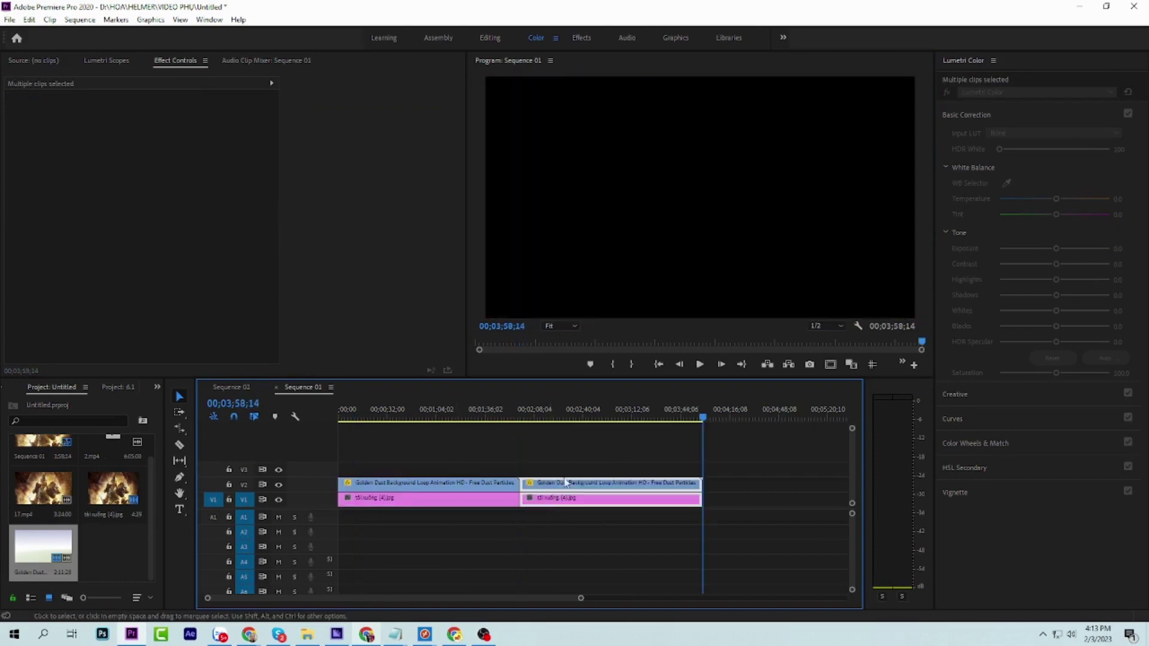
# - Cut the clips at 00;01;49;07 and delete everything after that point, including the pasted copies
pyautogui.moveTo(699, 417); pyautogui.dragTo(516, 462)
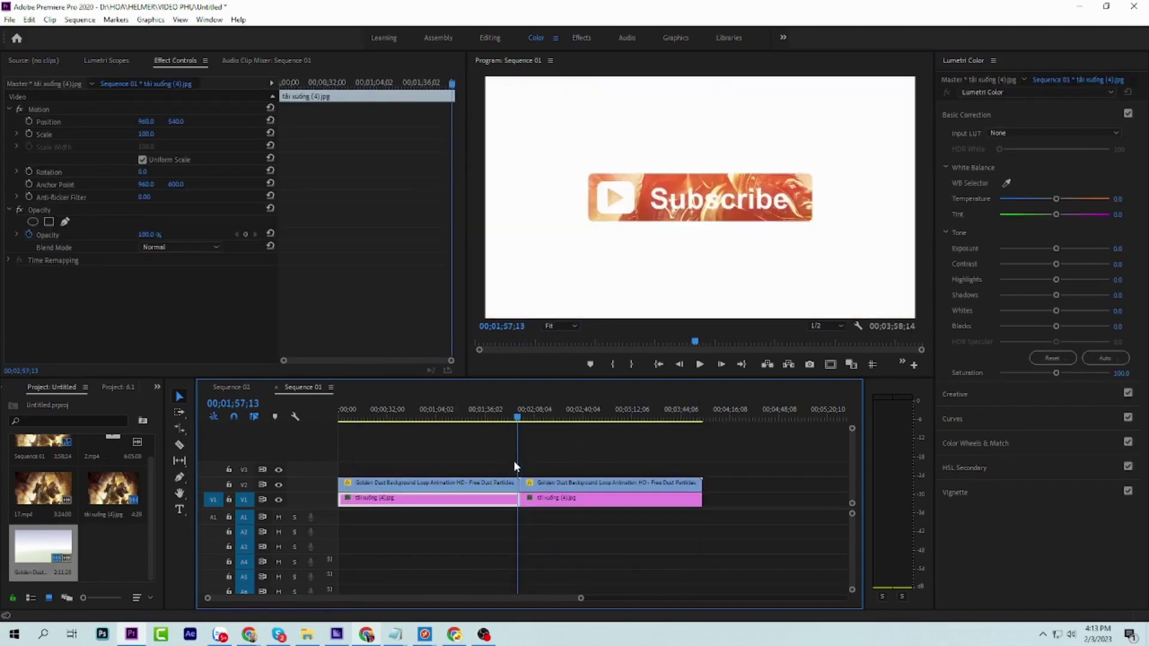
pyautogui.press('space')
pyautogui.moveTo(519, 418)
pyautogui.mouseDown()
pyautogui.moveTo(496, 418)
pyautogui.moveTo(506, 426)
pyautogui.mouseUp()
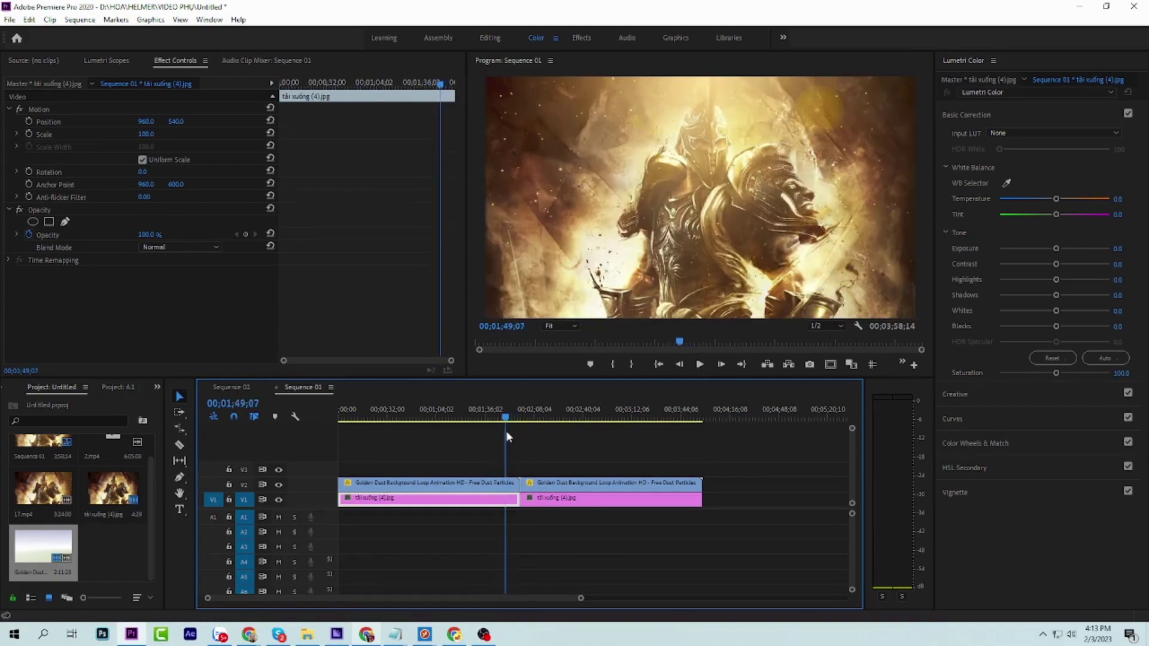
pyautogui.click(180, 445)
pyautogui.click(505, 482)
pyautogui.click(179, 396)
pyautogui.moveTo(590, 522); pyautogui.dragTo(468, 453)
pyautogui.press('Delete')
pyautogui.click(513, 484)
pyautogui.press('Delete')
# - Copy the two shortened clips, paste them at 00;01;49;07 and play across the join
pyautogui.hotkey('ctrl', 'c')
pyautogui.press('Down')
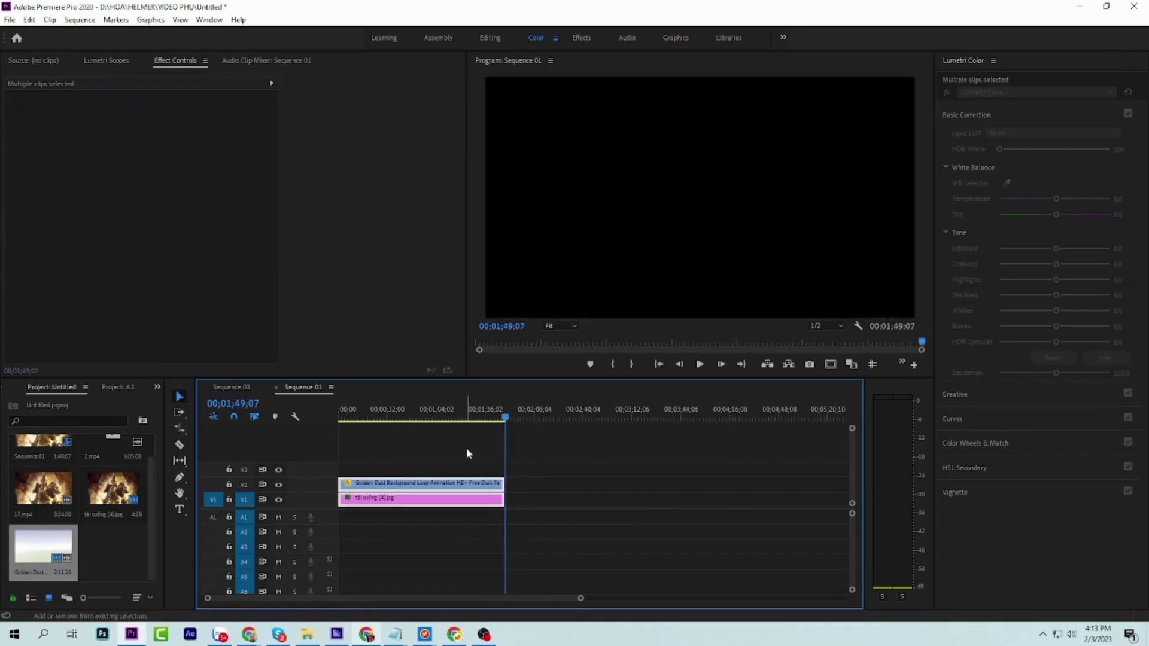
pyautogui.click(538, 496)
pyautogui.hotkey('ctrl', 'v')
pyautogui.moveTo(668, 419); pyautogui.dragTo(503, 461)
pyautogui.press('space')
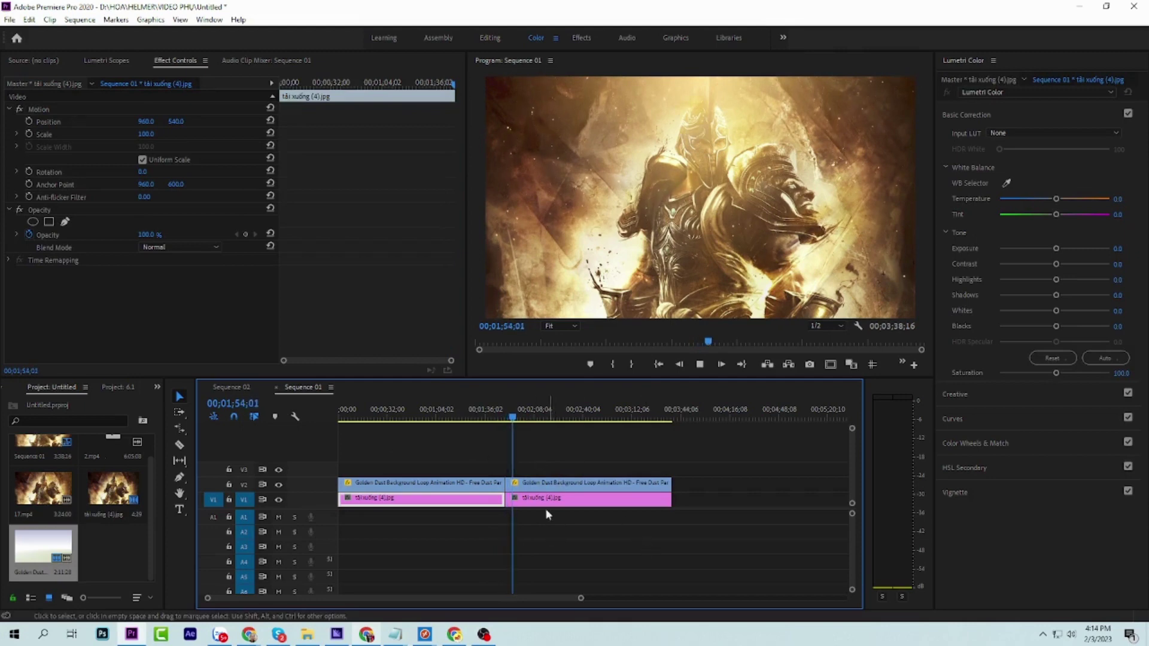
# - Try a Cross Dissolve at the join between the two Golden Dust clips and play across it
pyautogui.click(511, 482)
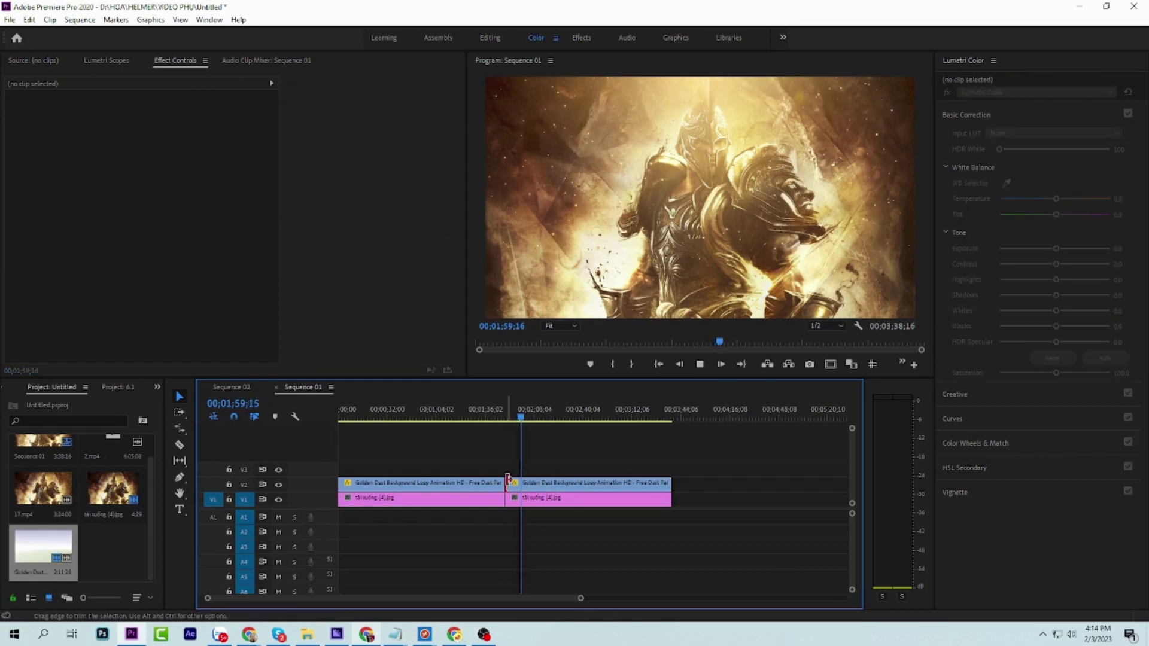
pyautogui.click(493, 417)
pyautogui.press('space')
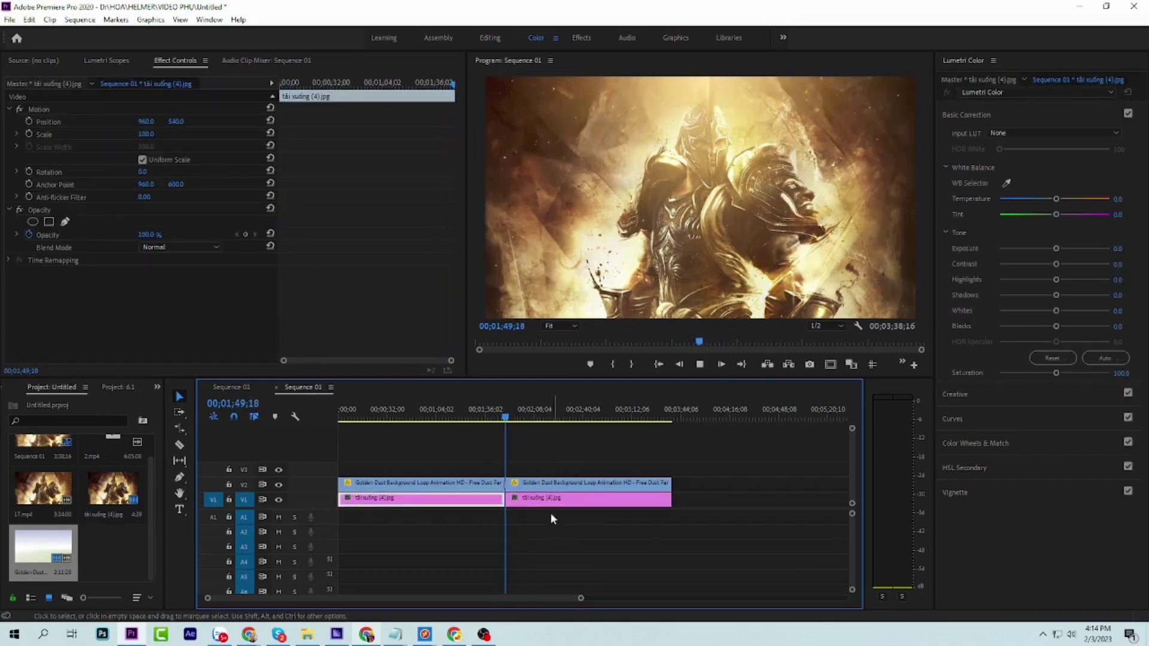
pyautogui.press('space')
pyautogui.click(509, 419)
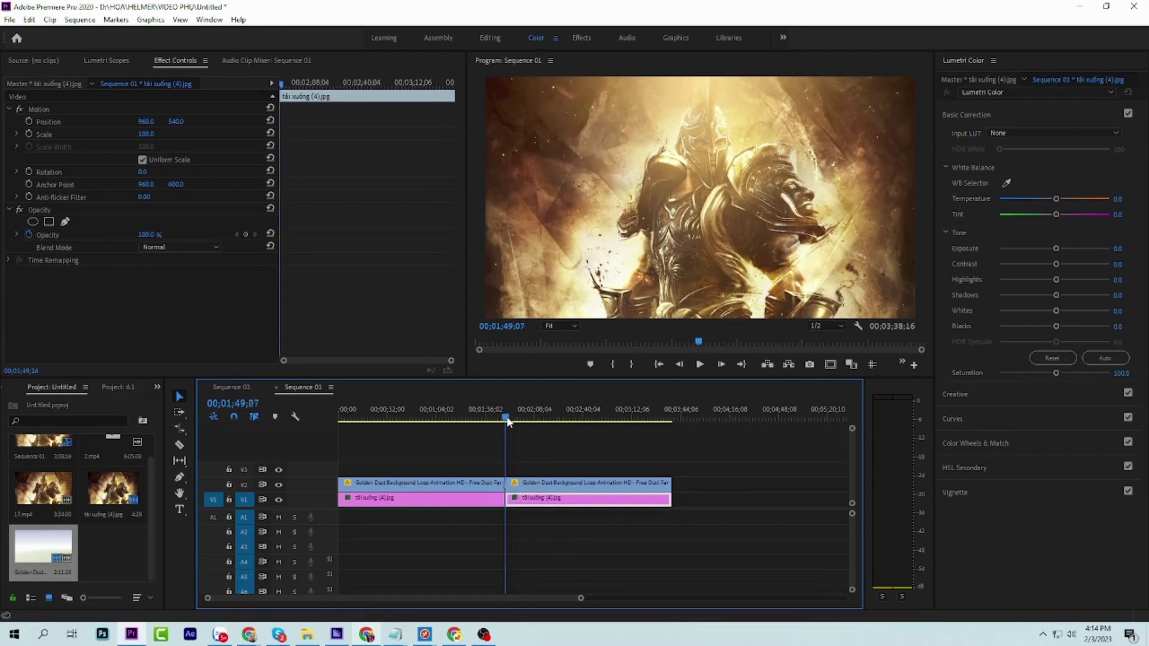
# - Delete the Cross Dissolve between the two Golden Dust clips
pyautogui.moveTo(581, 598); pyautogui.dragTo(293, 599)
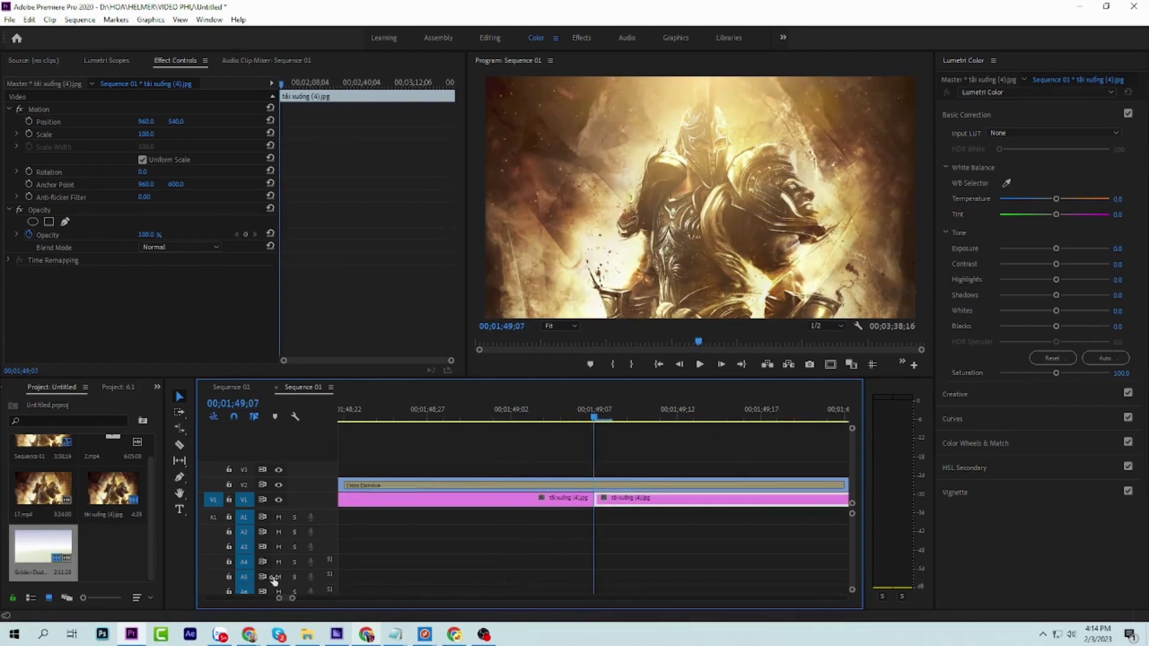
pyautogui.click(566, 485)
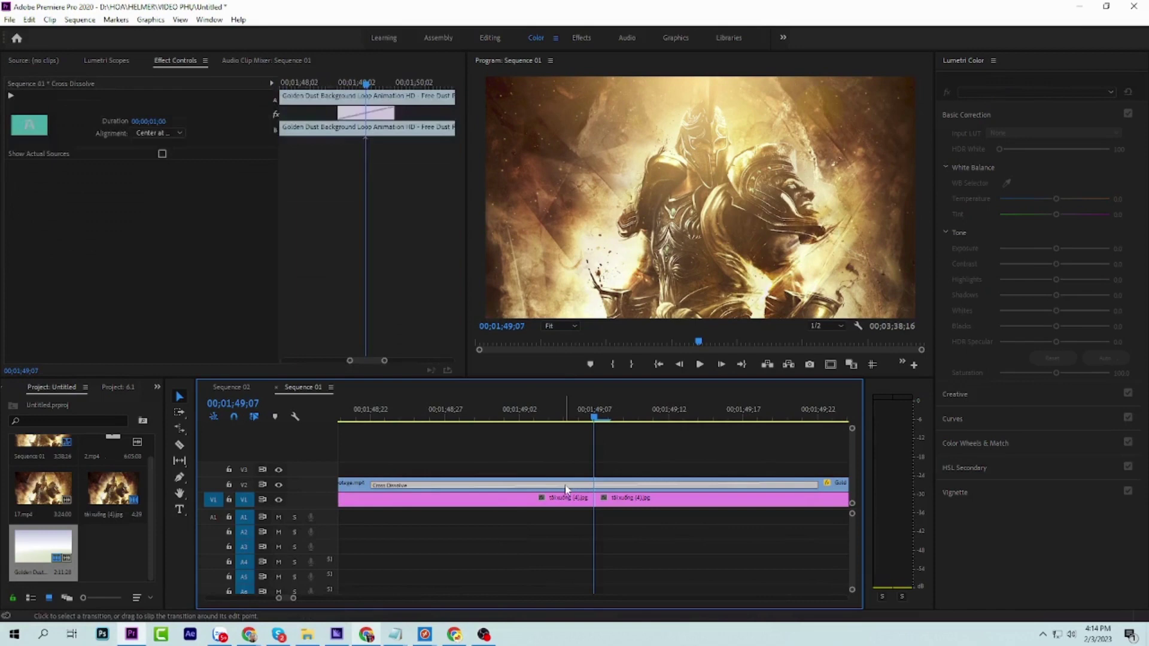
pyautogui.press('Delete')
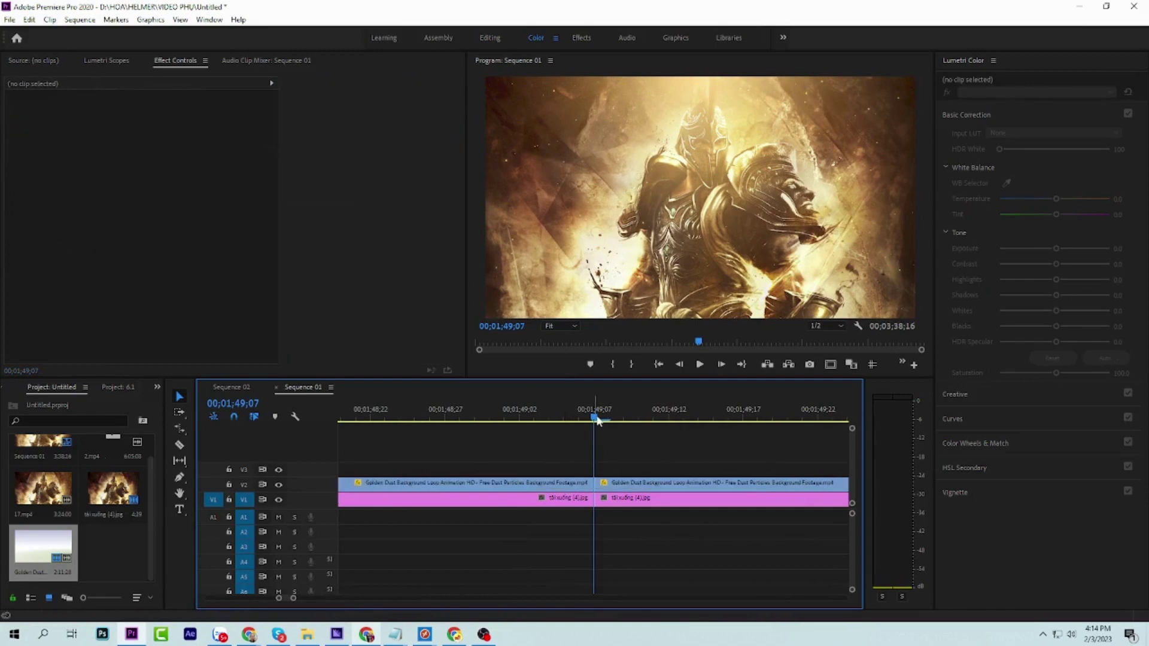
# - Cut the first Golden Dust clip at 00;01;49;05 and delete the short piece before the join
pyautogui.moveTo(596, 418); pyautogui.dragTo(573, 464)
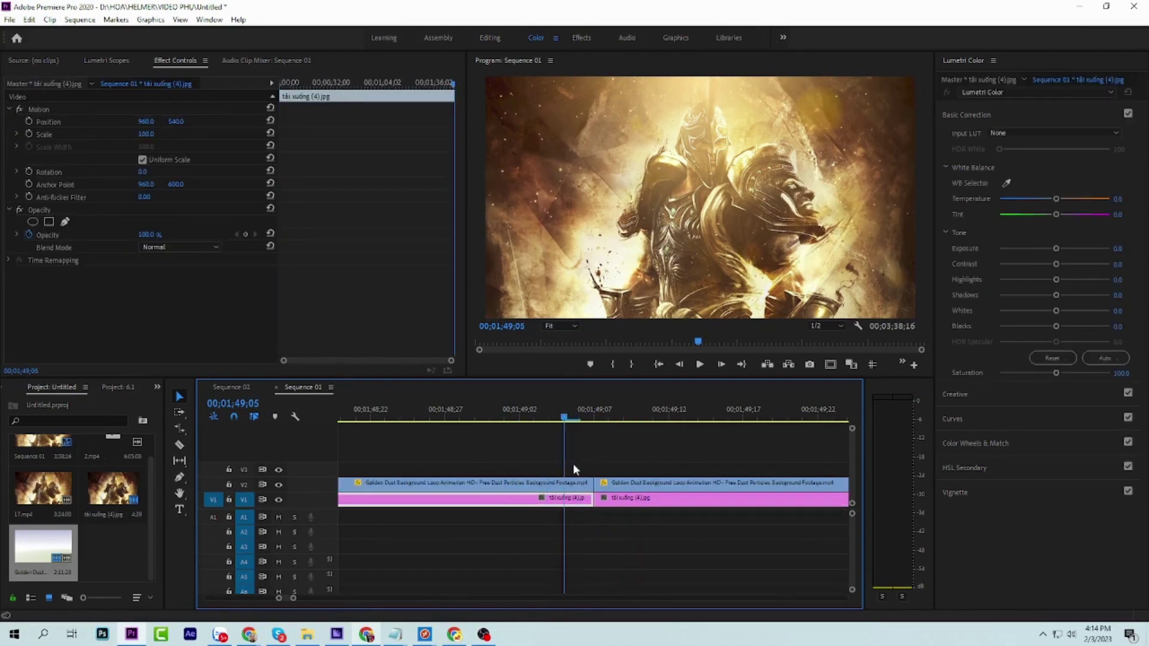
pyautogui.click(179, 445)
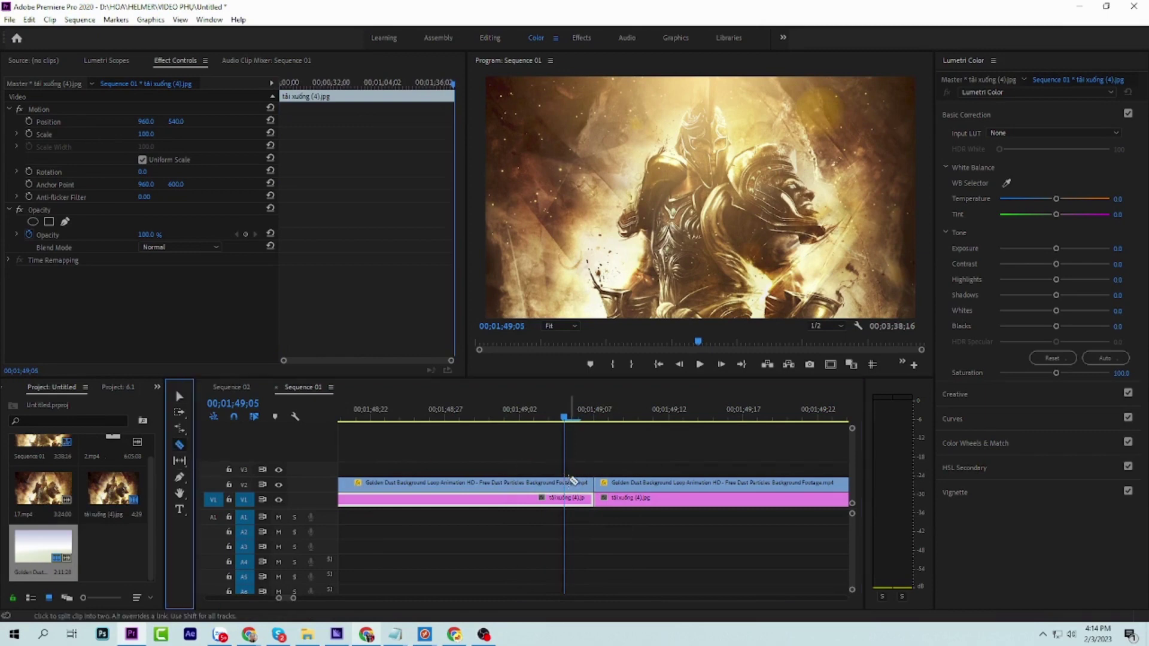
pyautogui.click(568, 482)
pyautogui.moveTo(293, 598); pyautogui.dragTo(264, 592)
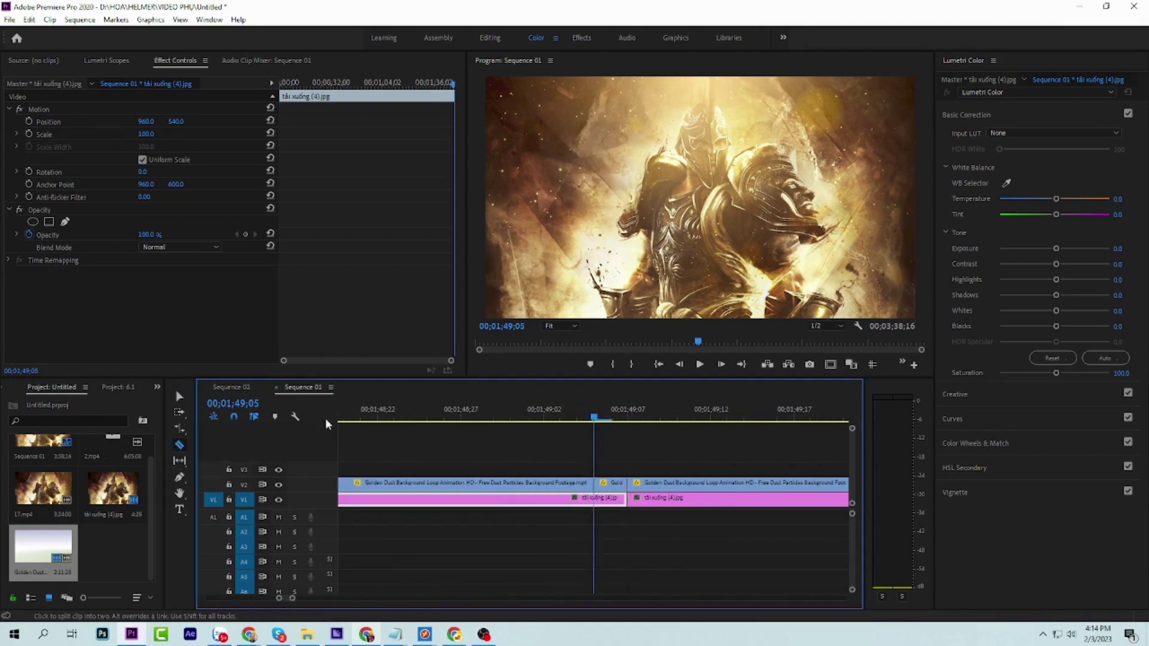
pyautogui.click(179, 397)
pyautogui.click(612, 486)
pyautogui.press('Delete')
# - Cut off the first frame of the first Golden Dust clip and move the clip back to the sequence start
pyautogui.click(562, 486)
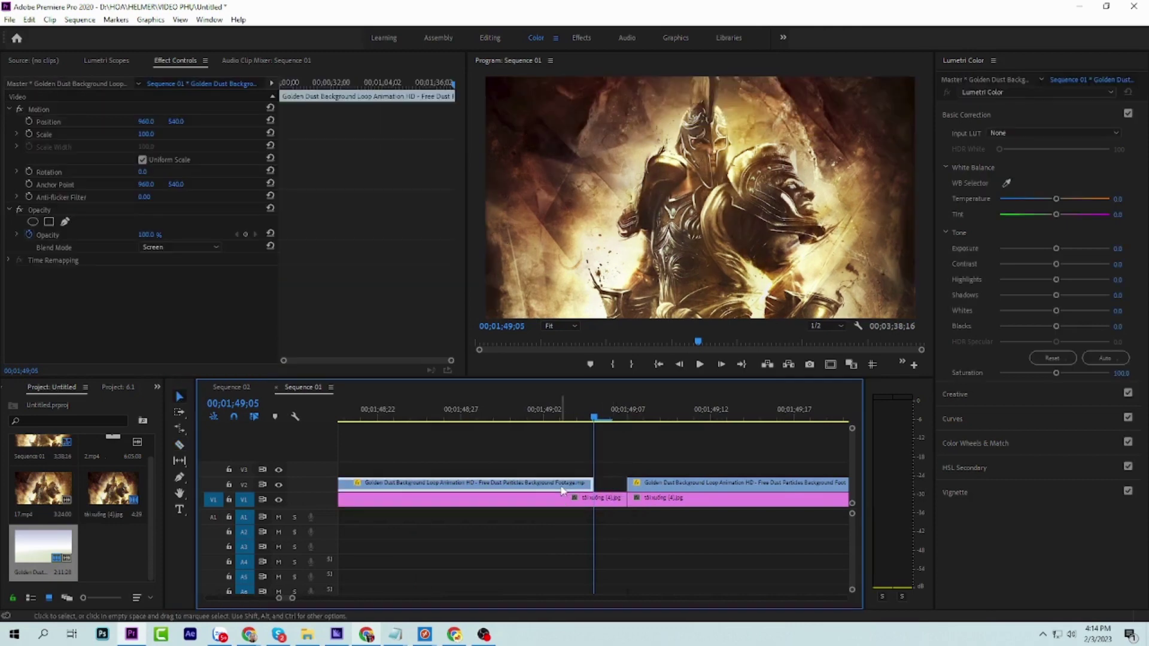
pyautogui.press('Home')
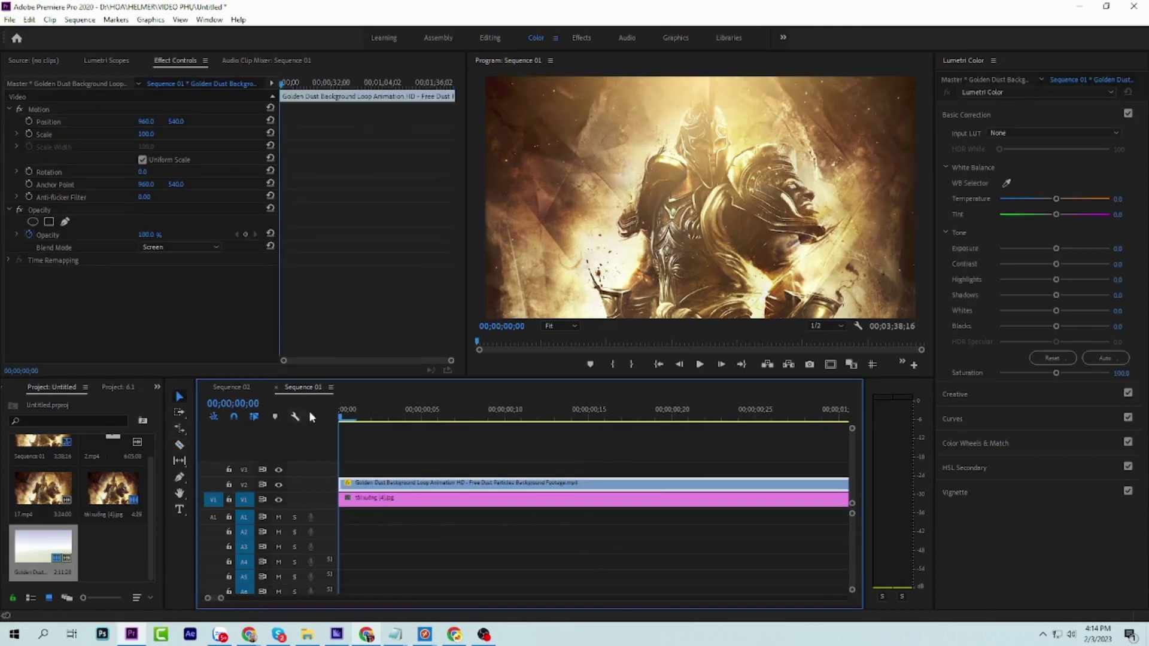
pyautogui.press('Right')
pyautogui.click(181, 446)
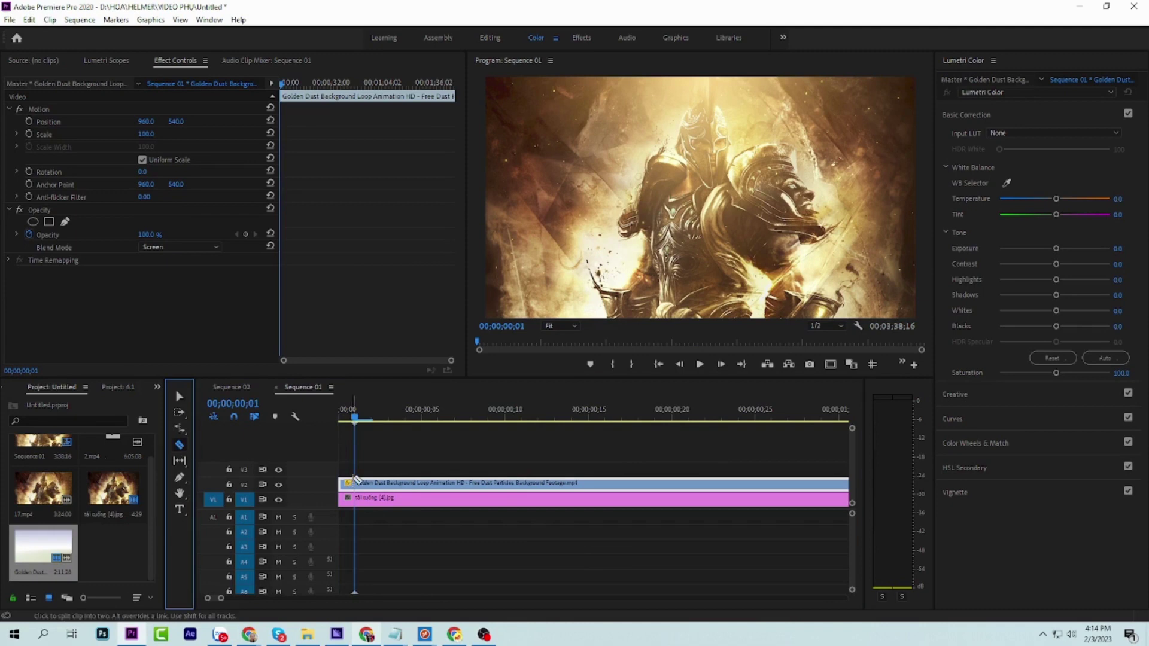
pyautogui.click(354, 483)
pyautogui.click(179, 397)
pyautogui.click(348, 490)
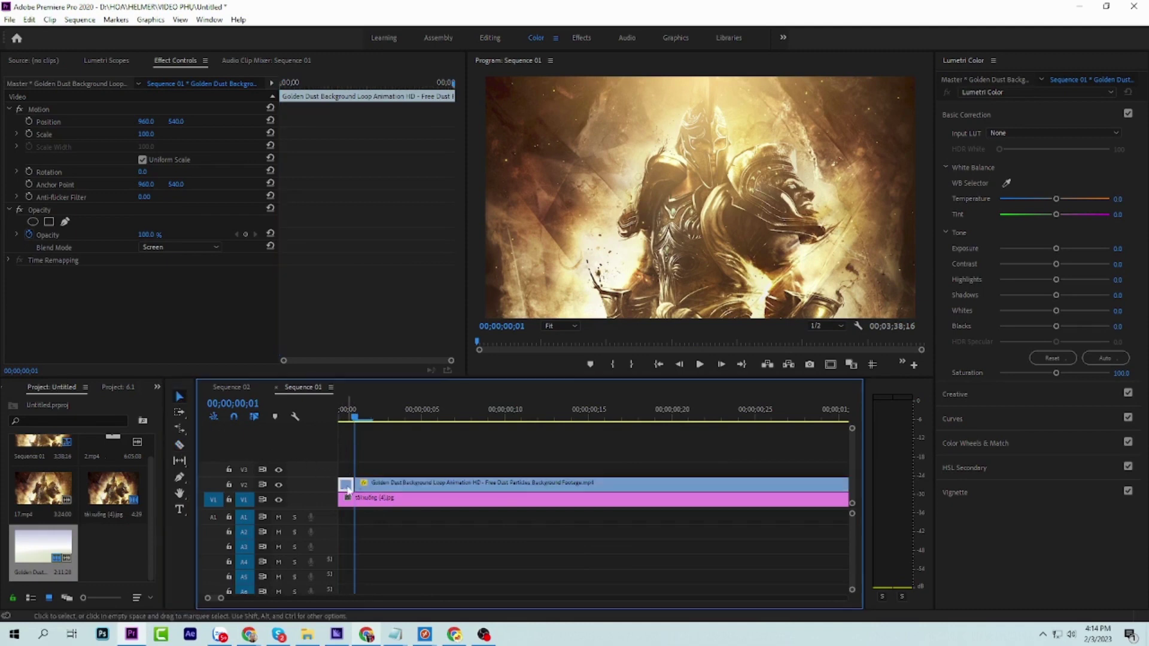
pyautogui.press('Delete')
pyautogui.moveTo(370, 488); pyautogui.dragTo(353, 488)
# - Delete the second pair of image and Golden Dust clips from the sequence
pyautogui.moveTo(220, 602); pyautogui.dragTo(521, 598)
pyautogui.click(599, 542)
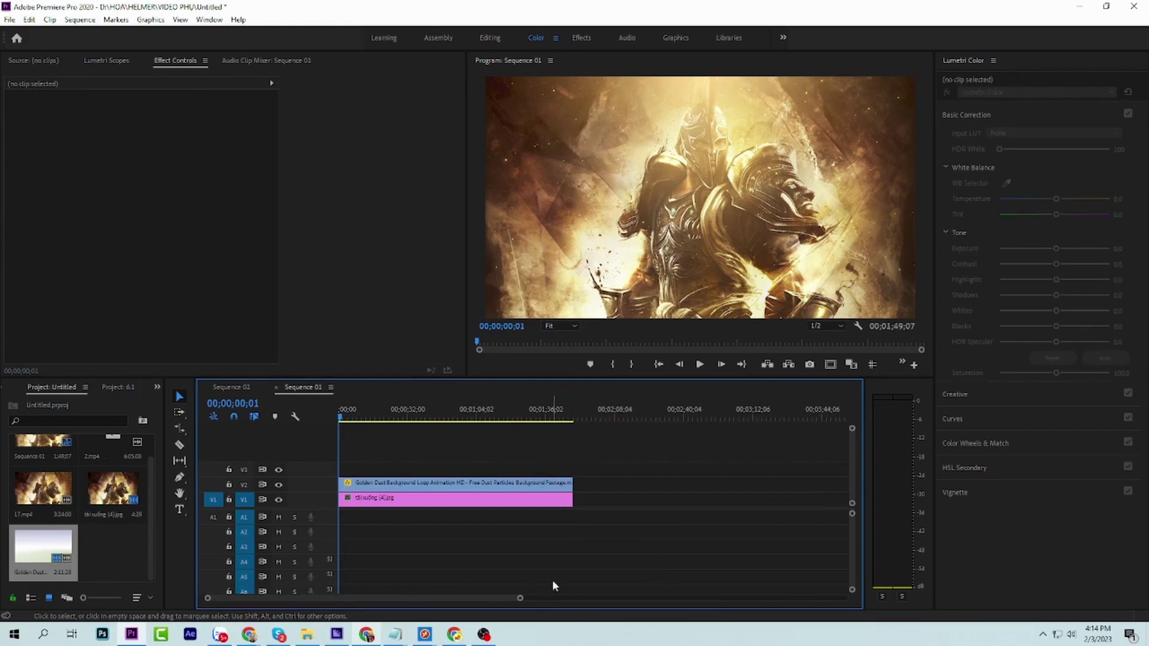
# - Trim the end of the warrior image clip on V1 to match the Golden Dust clip's end at 00;01;49;04
pyautogui.hotkey('shift', 'Down')
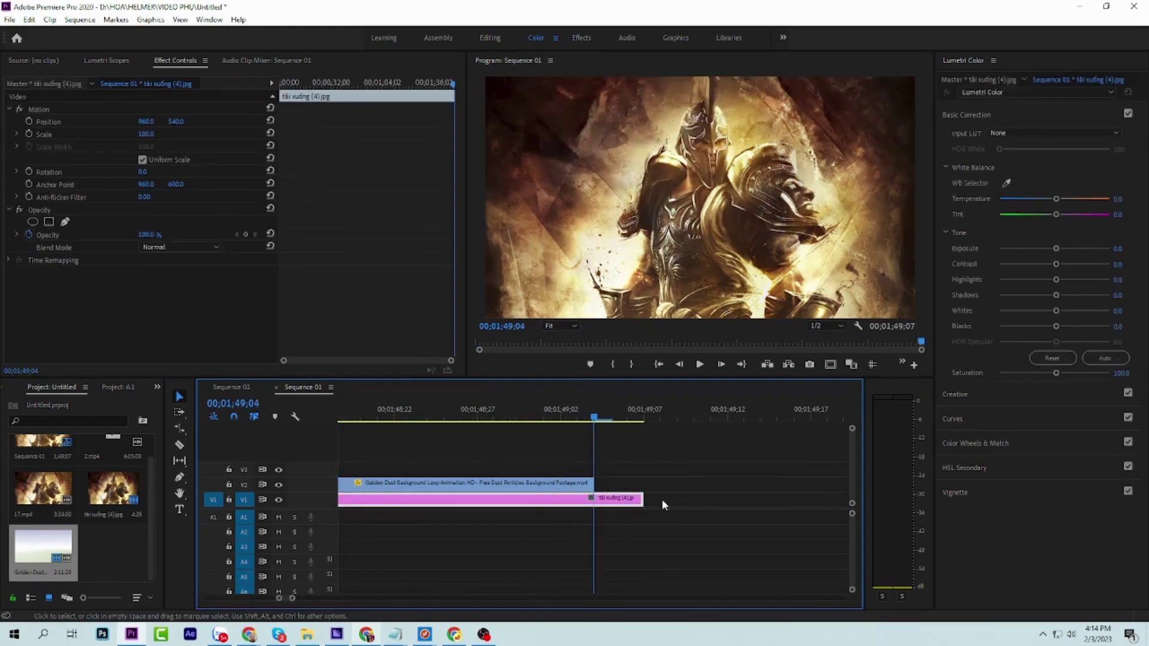
pyautogui.moveTo(640, 499); pyautogui.dragTo(594, 499)
# - Copy the image and Golden Dust clips together and paste the pair directly after the originals
pyautogui.moveTo(590, 566); pyautogui.dragTo(507, 470)
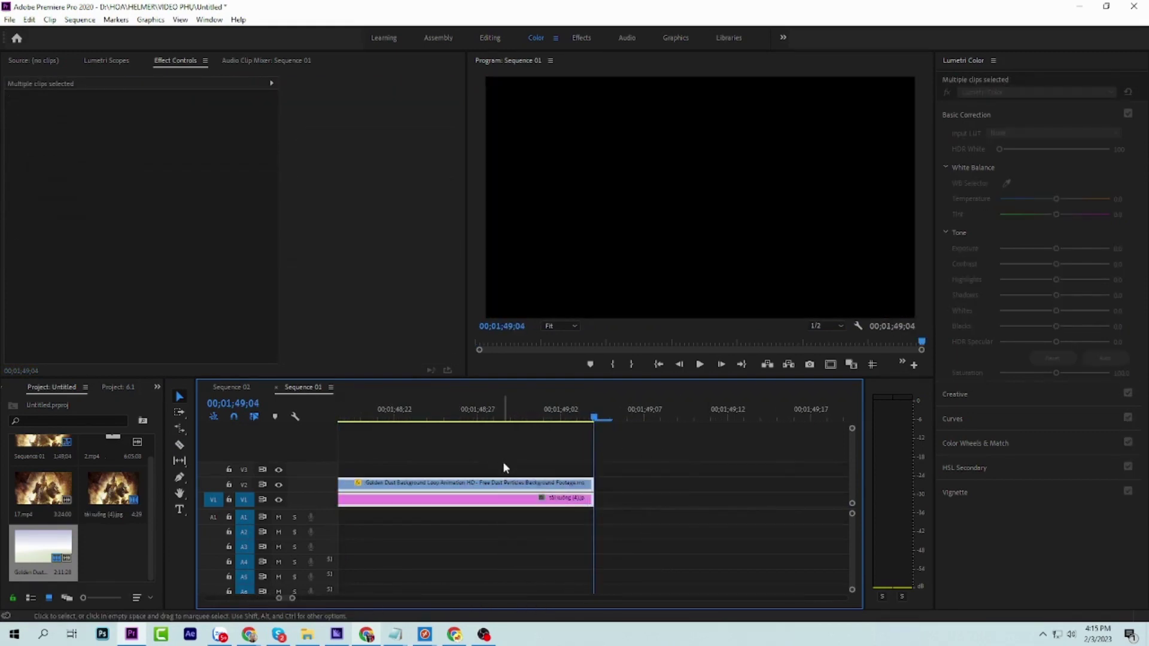
pyautogui.click(630, 475)
pyautogui.hotkey('ctrl', 'v')
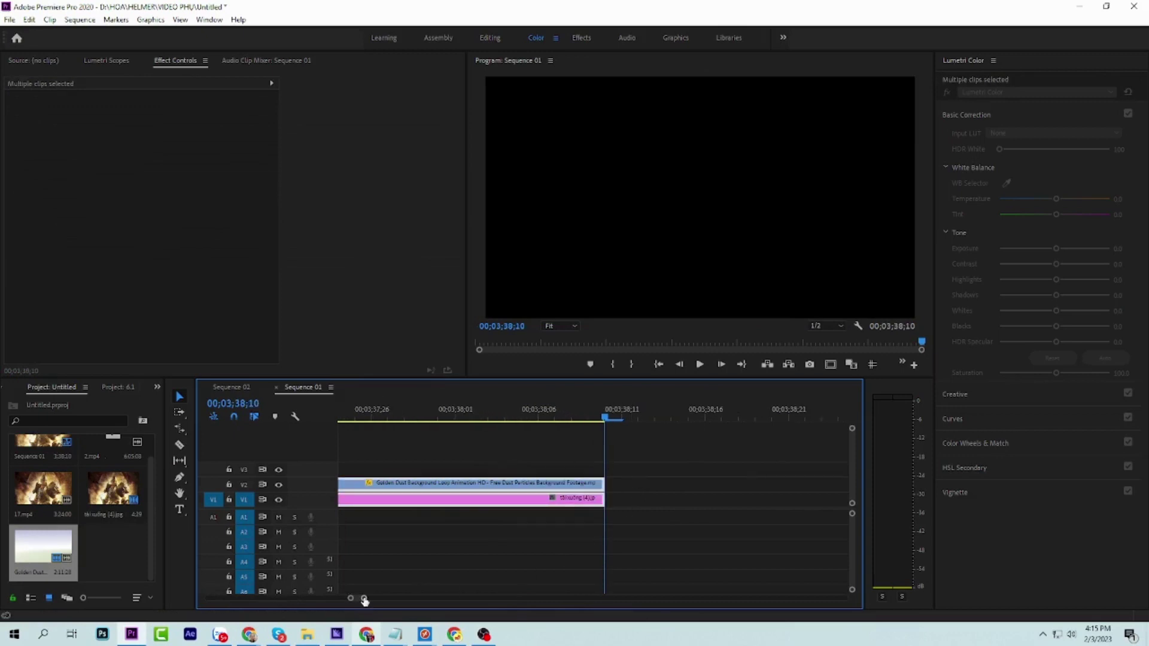
# - Play the sequence across the join between the two clip pairs to check how the loop repeats
pyautogui.moveTo(364, 599); pyautogui.dragTo(618, 599)
pyautogui.moveTo(598, 415); pyautogui.dragTo(445, 439)
pyautogui.press('space')
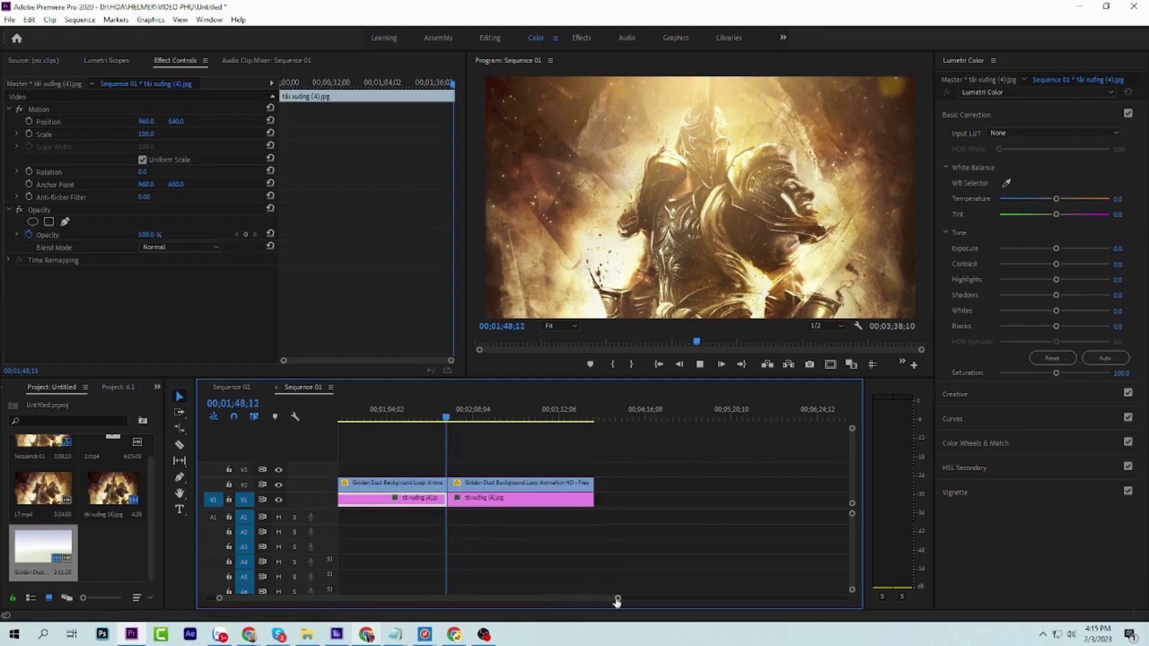
pyautogui.moveTo(617, 598); pyautogui.dragTo(478, 587)
pyautogui.press('space')
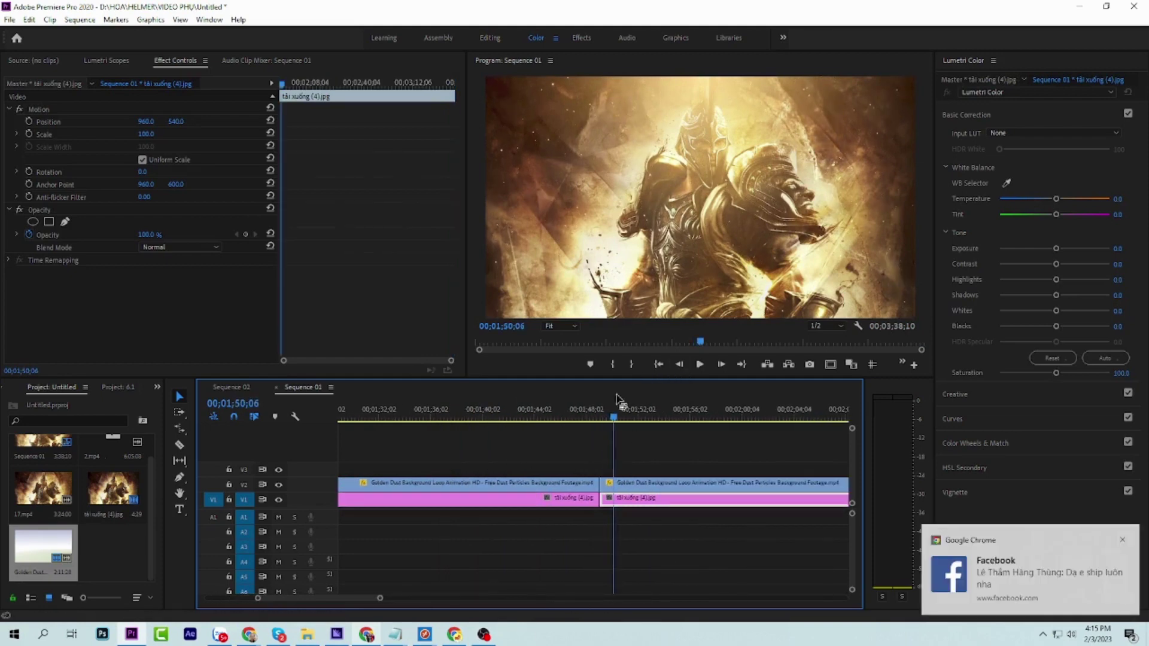
pyautogui.moveTo(611, 416); pyautogui.dragTo(587, 428)
pyautogui.press('space')
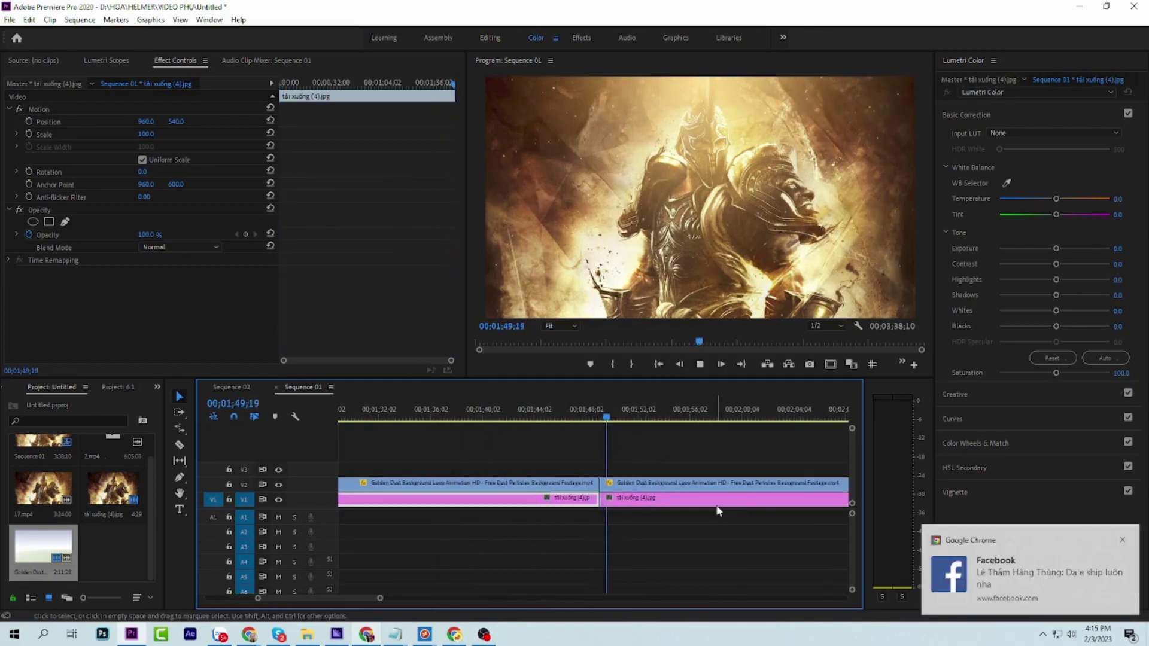
pyautogui.press('space')
# - Add a transition at the join between the two Golden Dust clips and play across it
pyautogui.click(603, 483)
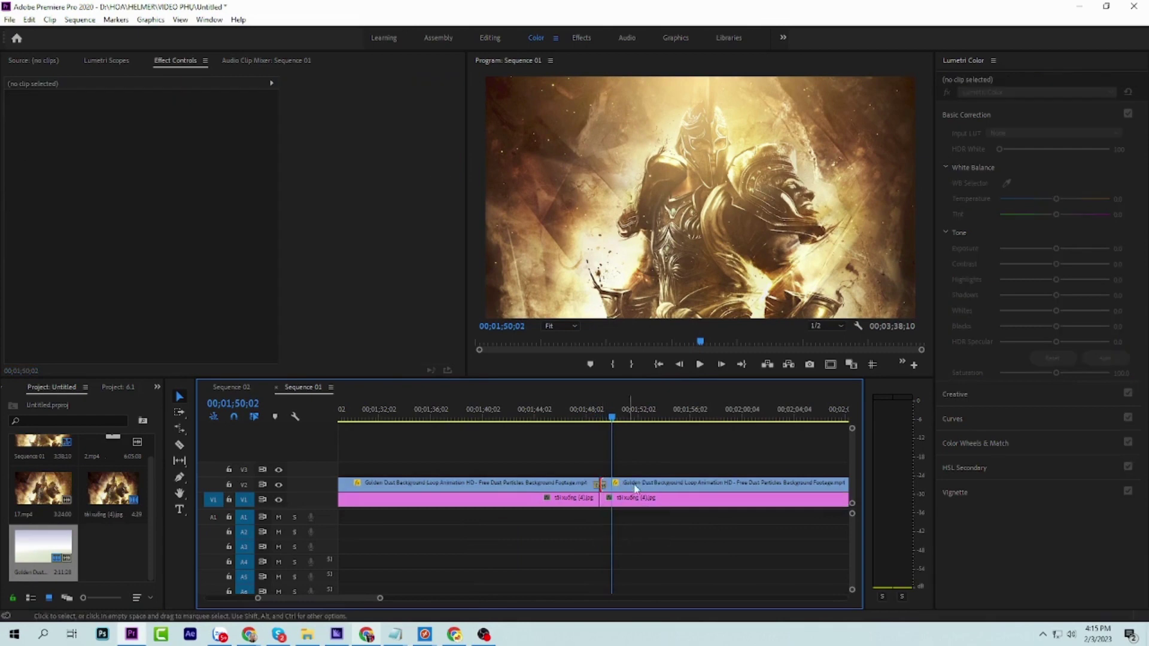
pyautogui.click(623, 498)
pyautogui.click(587, 423)
pyautogui.press('space')
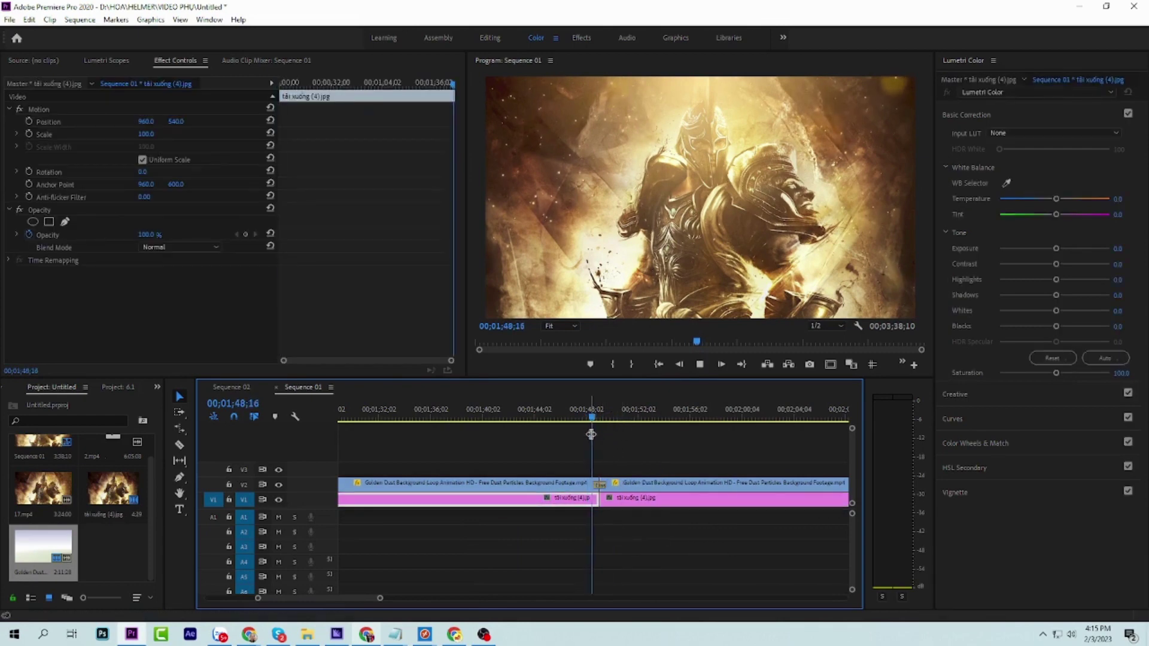
pyautogui.press('space')
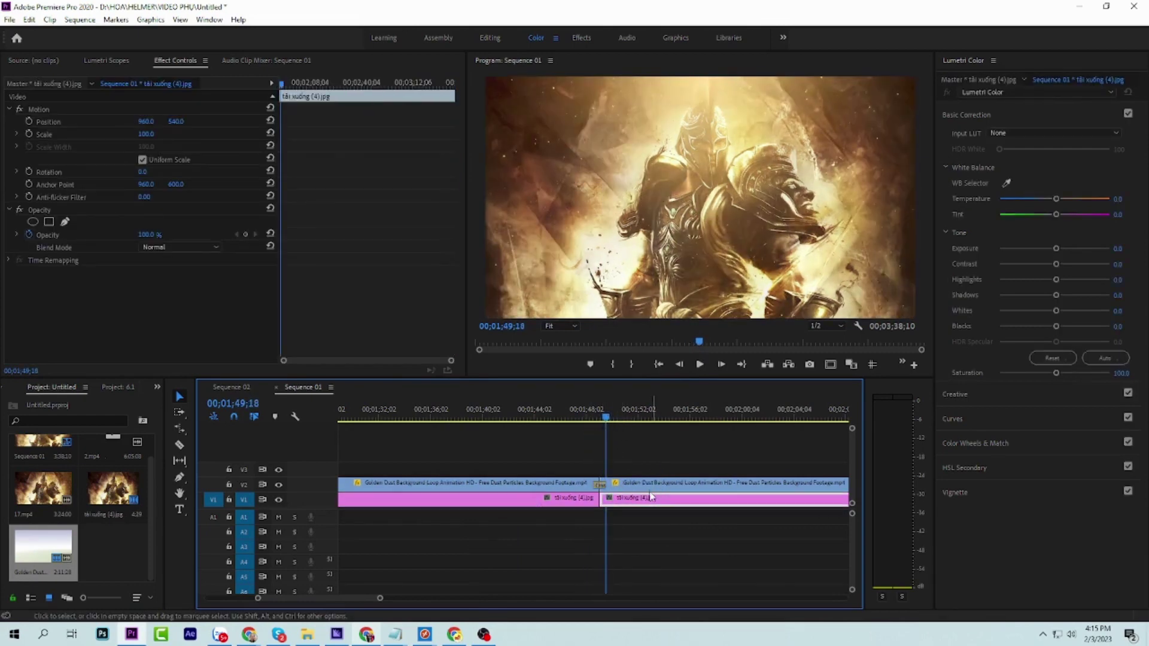
# - Remove the transition between the two Golden Dust clips and replay the join
pyautogui.click(600, 483)
pyautogui.click(597, 422)
pyautogui.press('space')
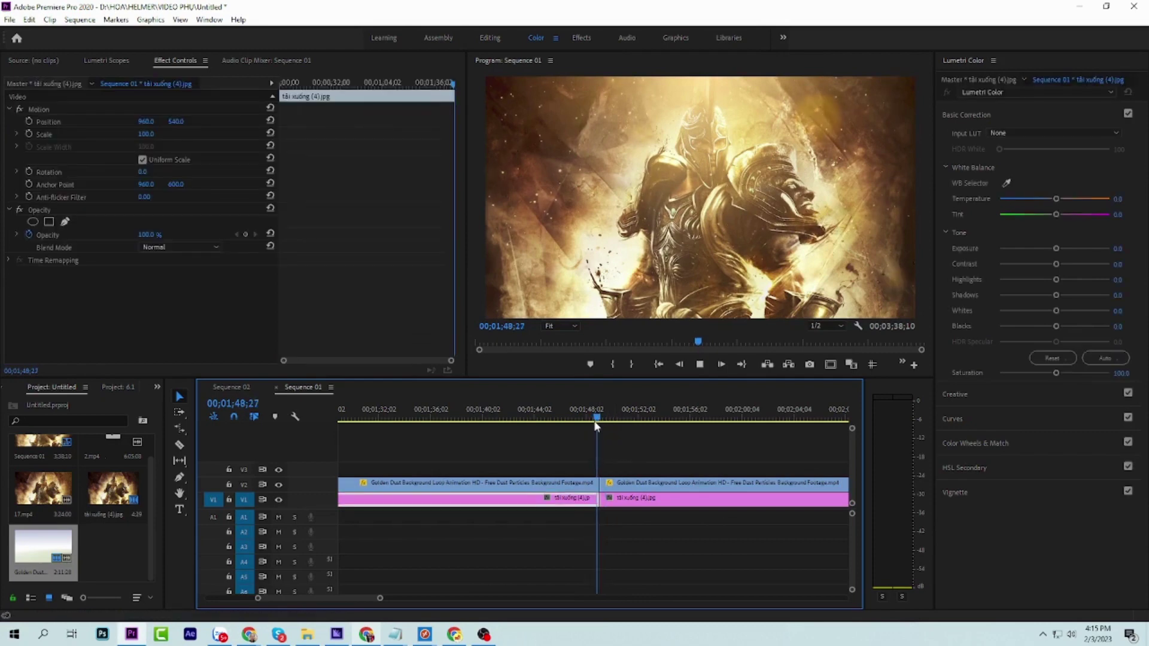
pyautogui.press('space')
# - Delete the pasted second pair of image and Golden Dust clips and scrub through the remaining pair
pyautogui.moveTo(380, 599); pyautogui.dragTo(603, 604)
pyautogui.moveTo(634, 535); pyautogui.dragTo(607, 458)
pyautogui.press('Delete')
pyautogui.moveTo(490, 422); pyautogui.dragTo(433, 424)
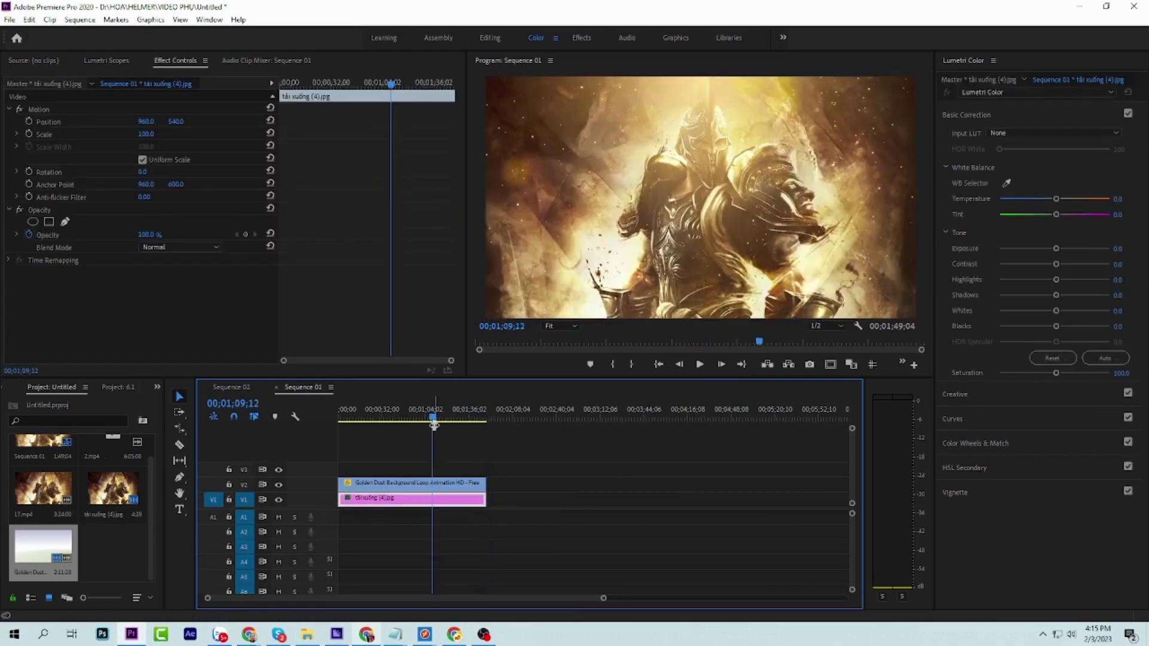
# - Set up an export of the sequence with the output file named 9 in the HELMER\VIDEO PHỤ folder
pyautogui.hotkey('ctrl', 'm')
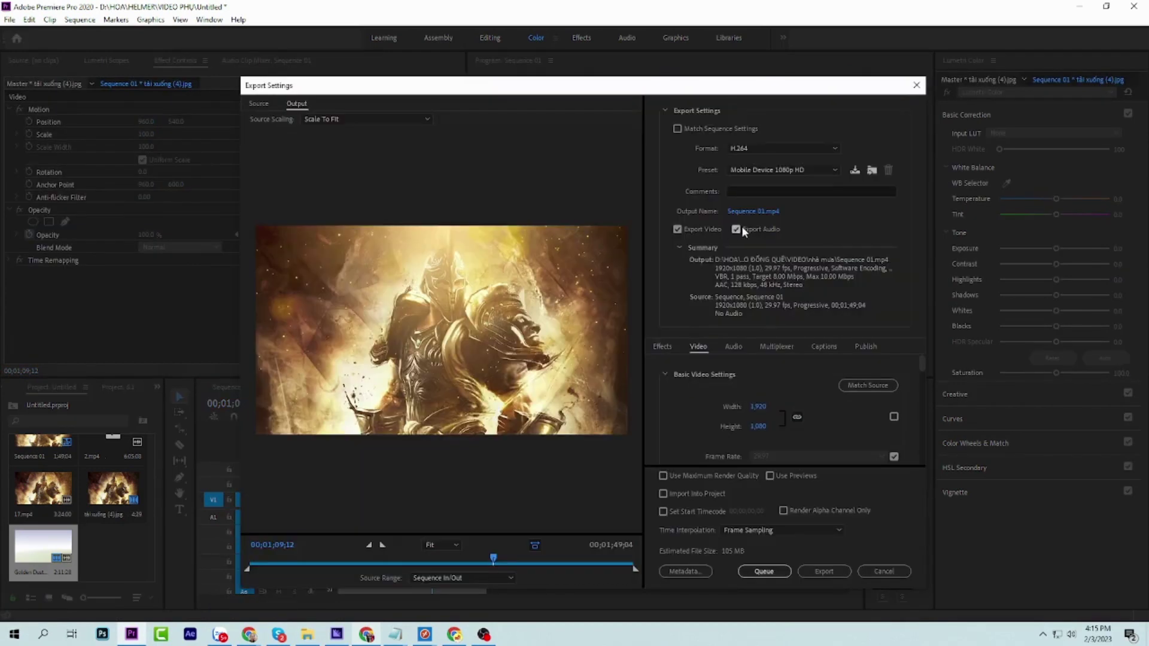
pyautogui.click(754, 211)
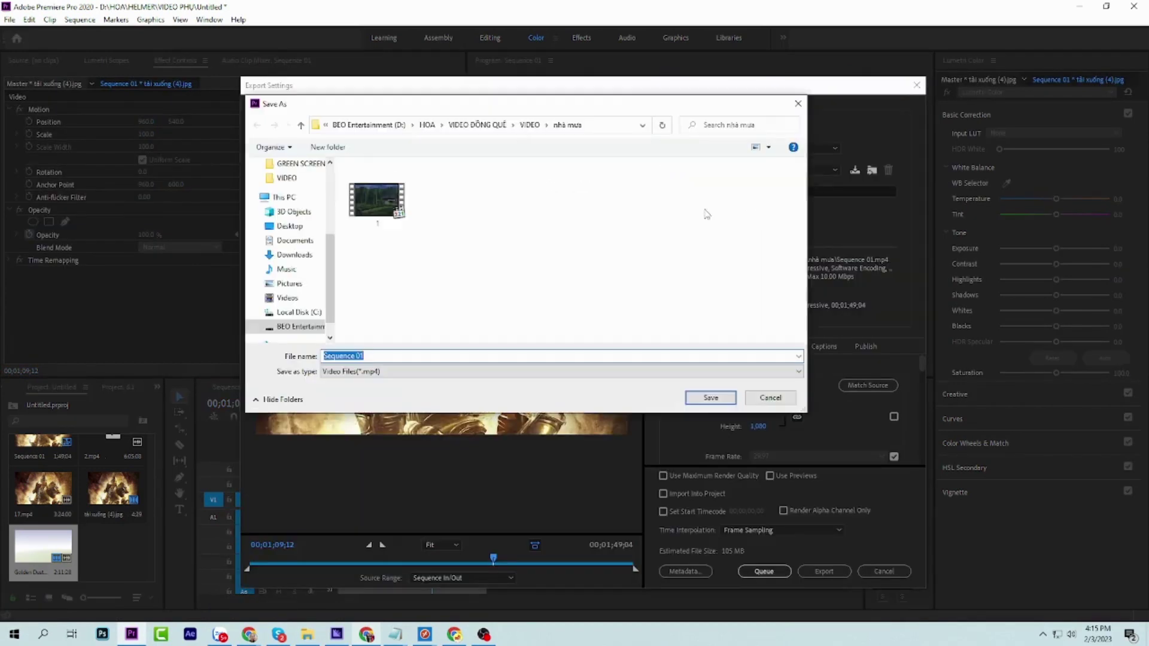
pyautogui.click(429, 129)
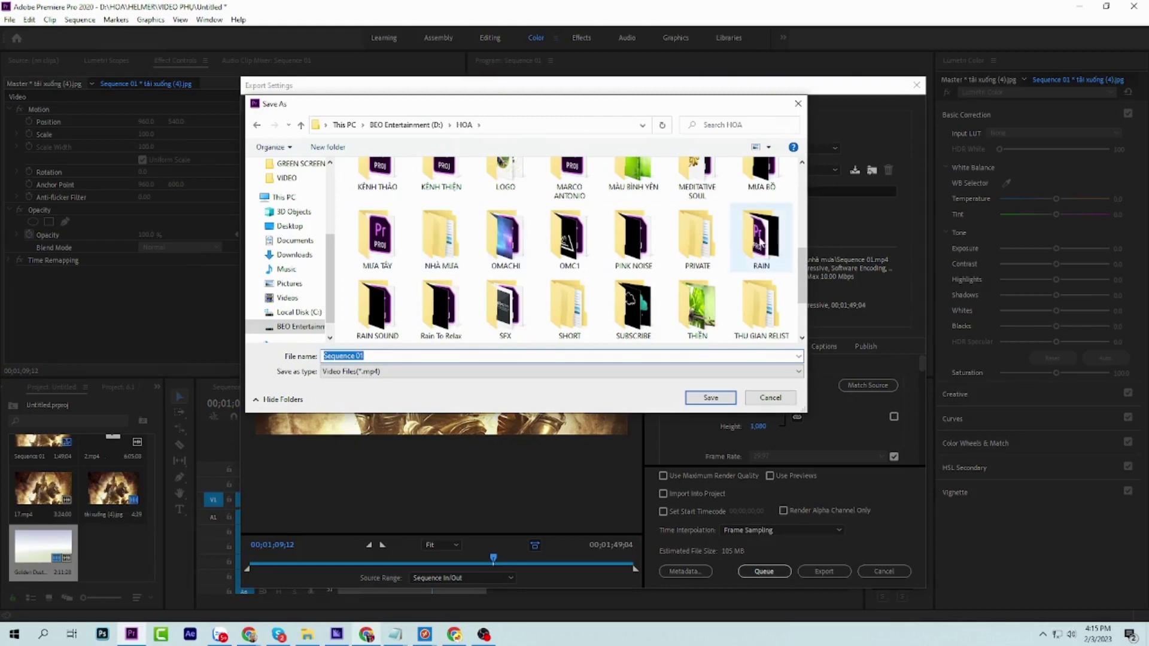
pyautogui.scroll(-2, 736, 273)
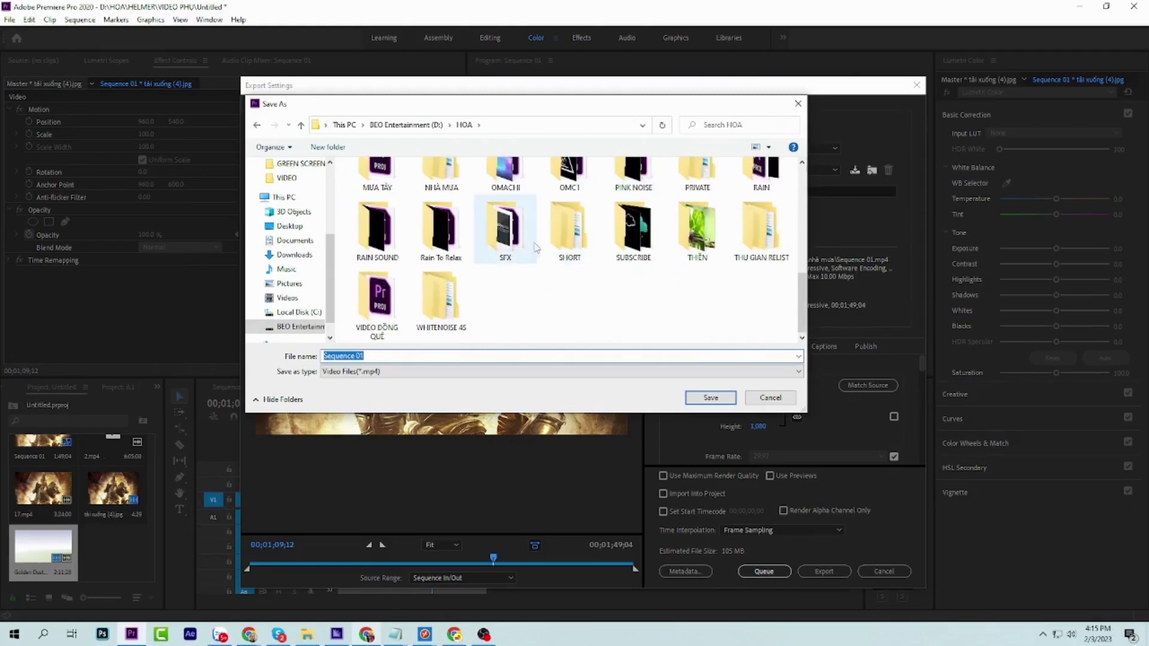
pyautogui.scroll(2, 610, 251)
pyautogui.doubleClick(509, 198)
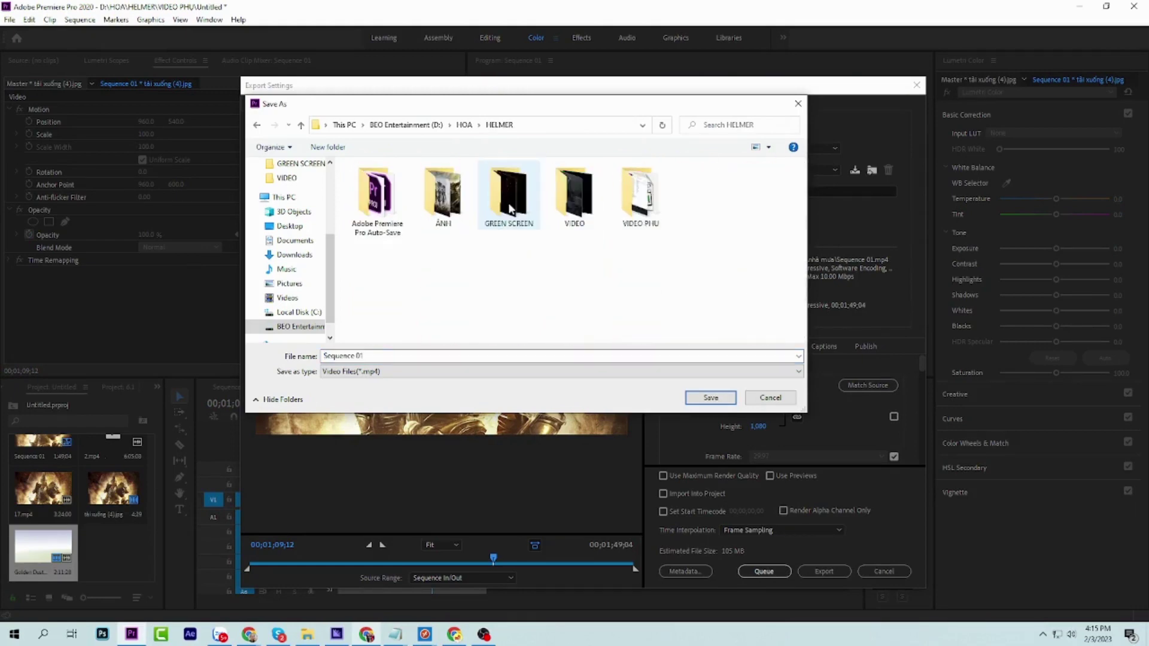
pyautogui.doubleClick(641, 197)
pyautogui.scroll(-1, 641, 240)
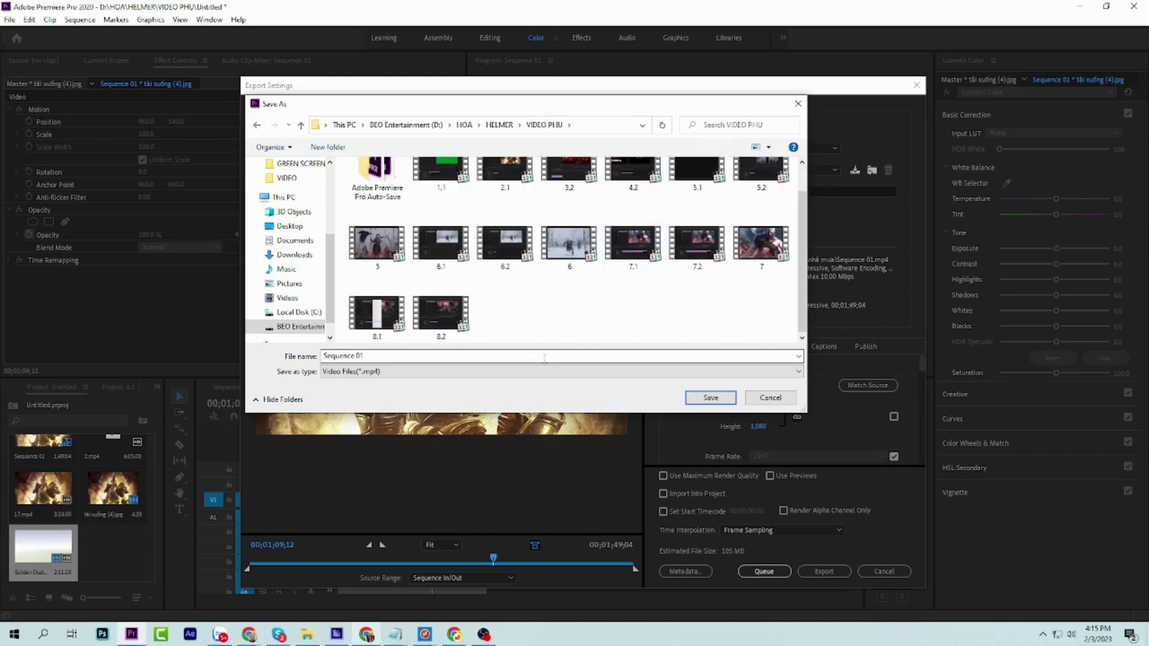
pyautogui.write('9')
pyautogui.press('Return')
# - Send the export to the Adobe Media Encoder queue and start encoding it
pyautogui.click(788, 572)
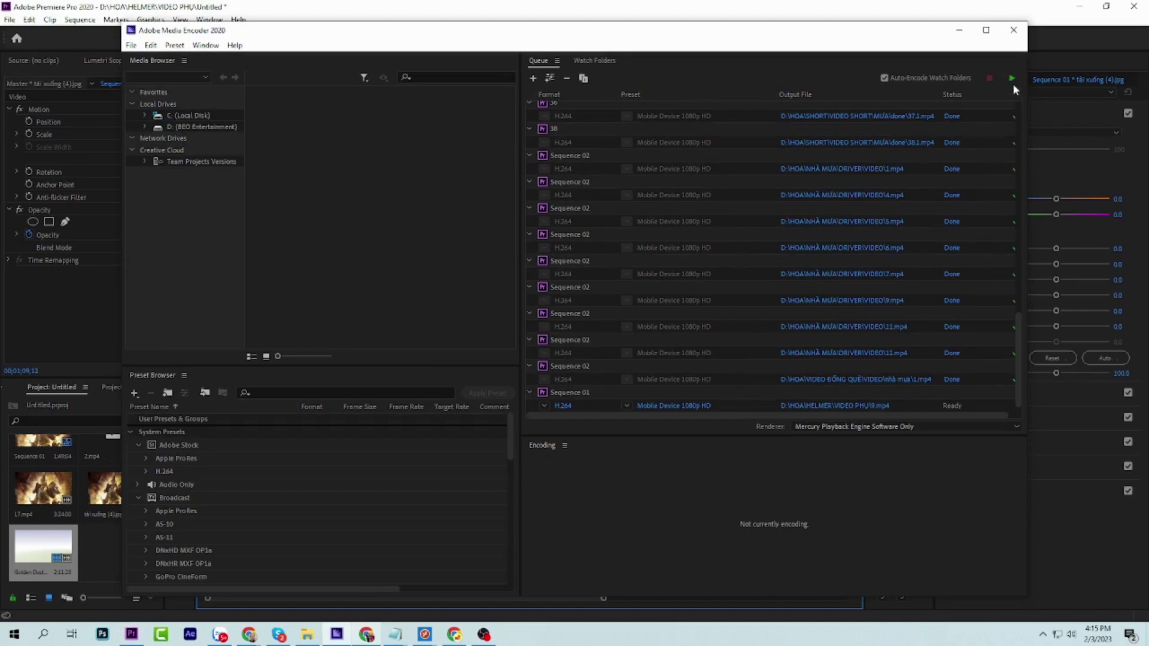
pyautogui.click(1013, 79)
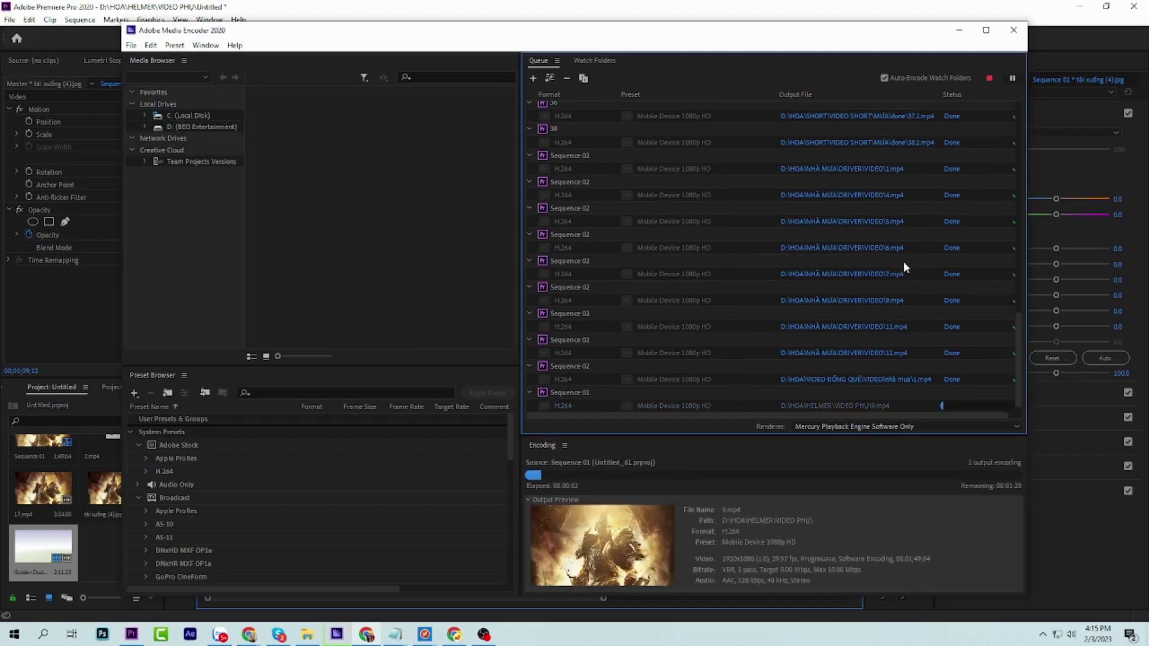